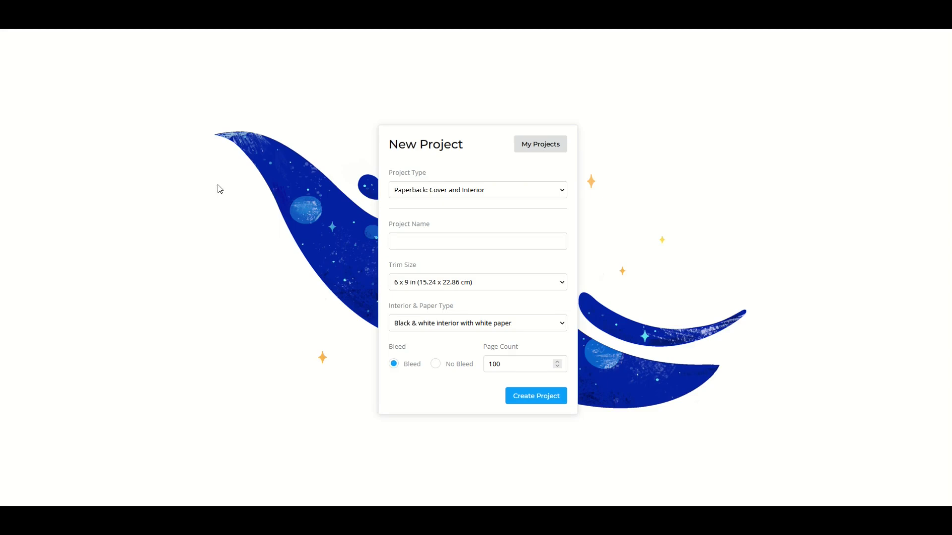
Name the new paperback project 'Test', keeping 6x9 trim and 100 pages, and create it
{"action": "left_click", "coordinate": [403, 241]}
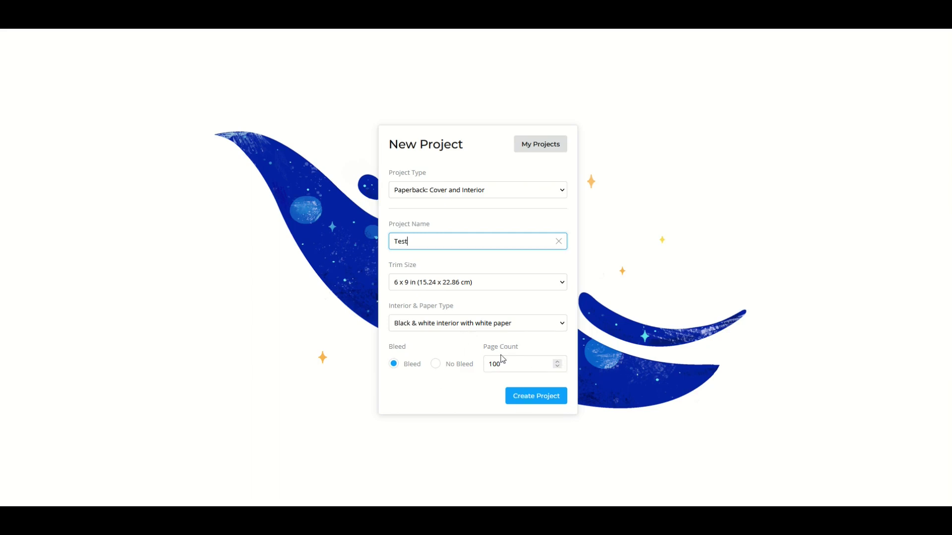
{"action": "left_click", "coordinate": [520, 397]}
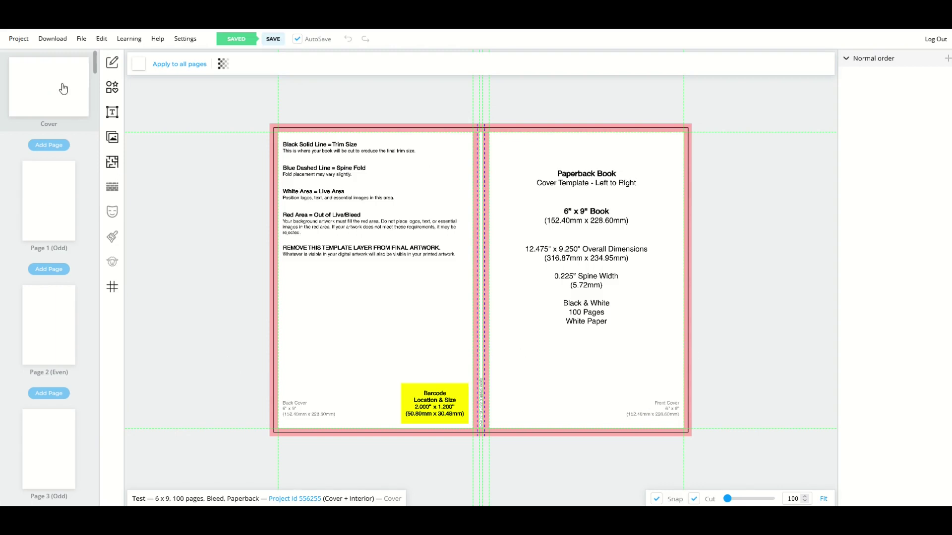
Switch the editor from the cover to the blank interior Page 1 (Odd)
{"action": "scroll", "coordinate": [47, 253], "scroll_direction": "down", "scroll_amount": 10}
{"action": "scroll", "coordinate": [48, 255], "scroll_direction": "up", "scroll_amount": 10}
{"action": "scroll", "coordinate": [48, 256], "scroll_direction": "up", "scroll_amount": 3}
{"action": "left_click", "coordinate": [57, 201]}
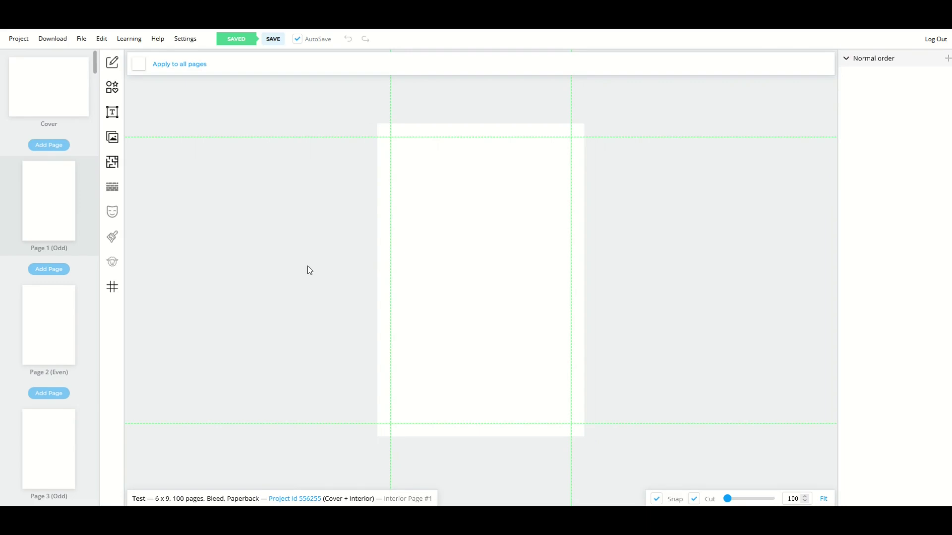
Add the black-and-white Pixabay dog photo from the File Library to Page 1
{"action": "left_click", "coordinate": [116, 142]}
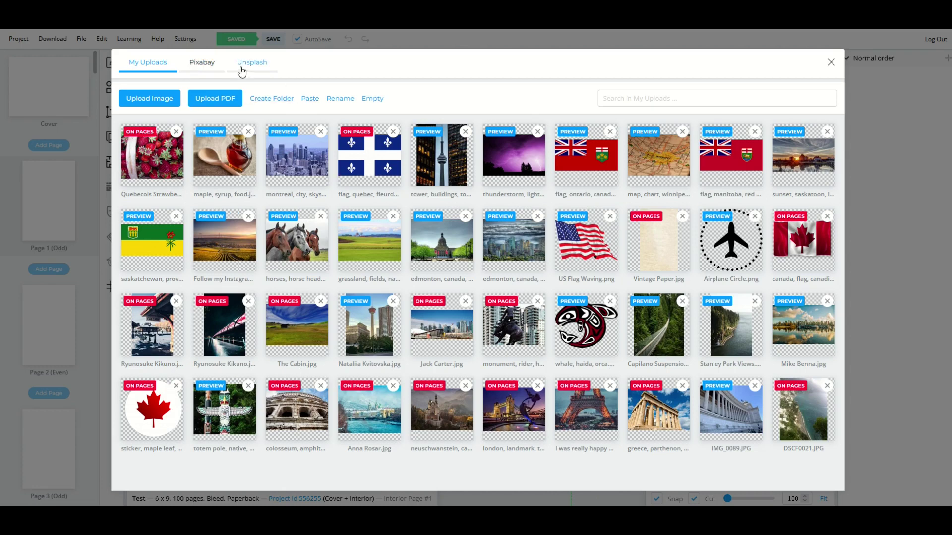
{"action": "left_click", "coordinate": [207, 66]}
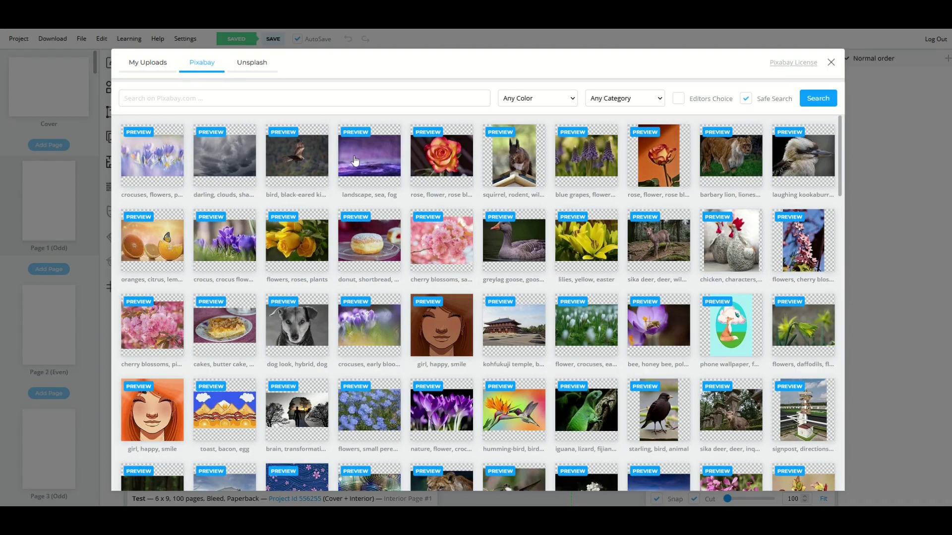
{"action": "left_click", "coordinate": [298, 338]}
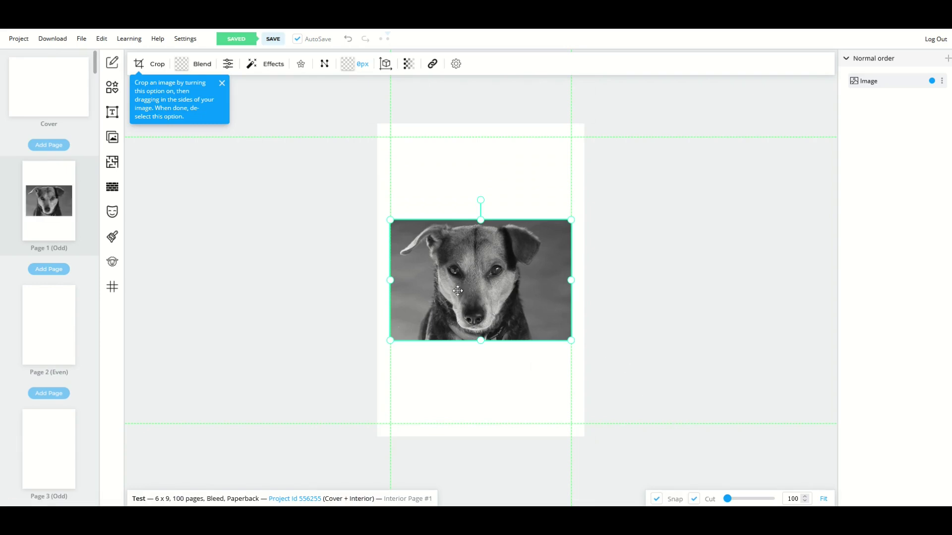
Drag the dog photo lower on the page and set its opacity to 20
{"action": "left_click_drag", "start_coordinate": [458, 291], "coordinate": [523, 399]}
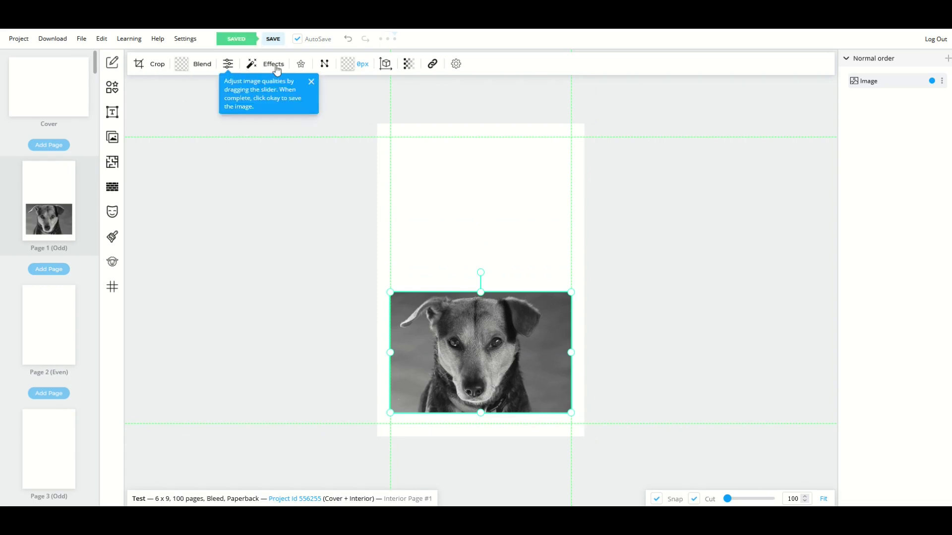
{"action": "left_click", "coordinate": [409, 66]}
{"action": "left_click_drag", "start_coordinate": [479, 105], "coordinate": [423, 106]}
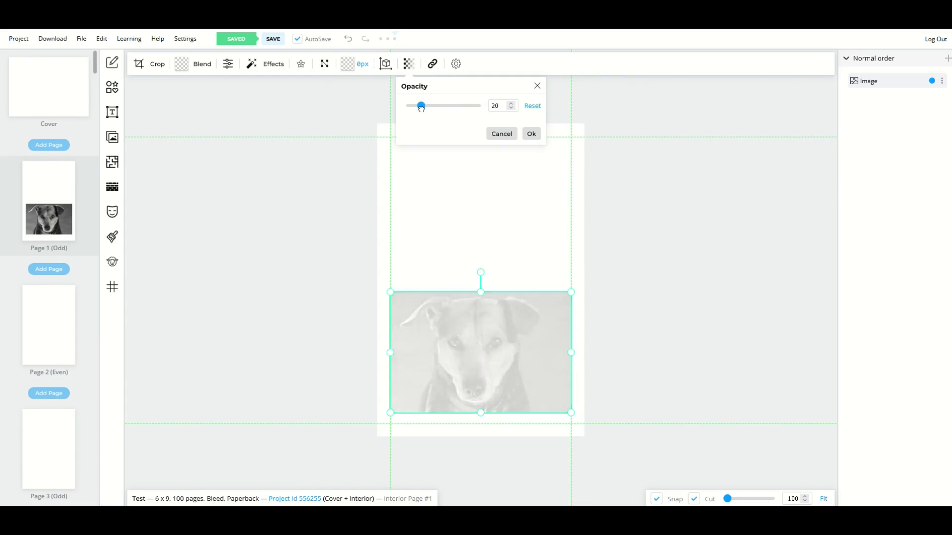
{"action": "left_click", "coordinate": [533, 133]}
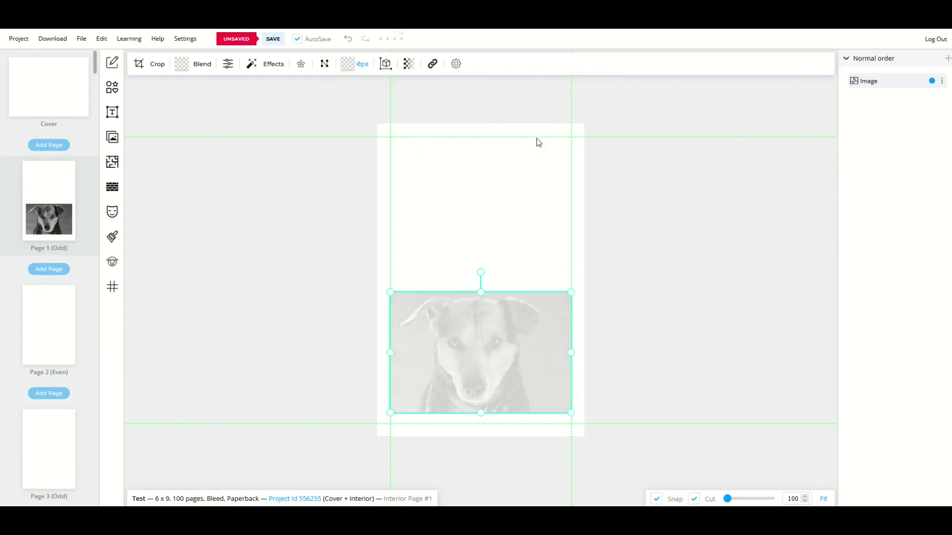
{"action": "left_click", "coordinate": [432, 242]}
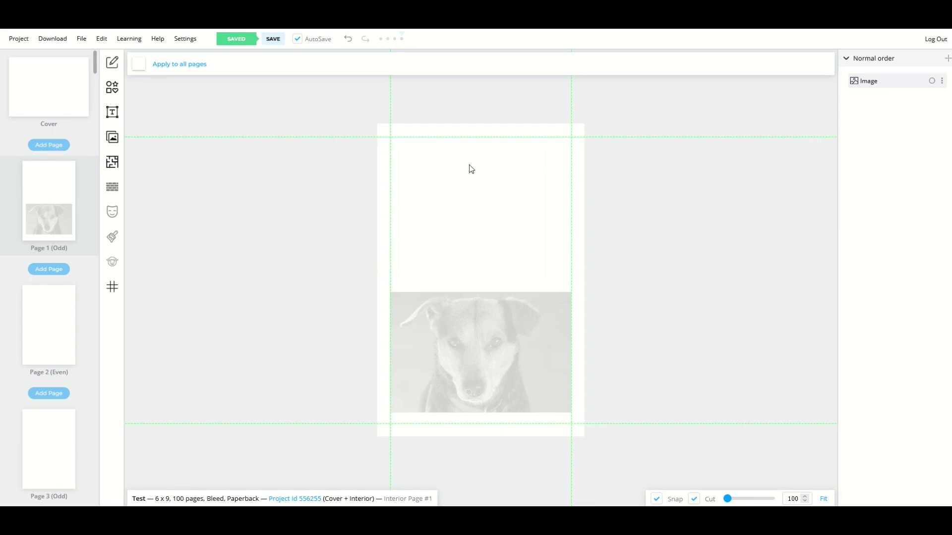
Bring up Page 1's thumbnail menu with its clone, move, clear and delete options
{"action": "right_click", "coordinate": [476, 209]}
{"action": "left_click", "coordinate": [452, 204]}
{"action": "right_click", "coordinate": [476, 191]}
{"action": "left_click", "coordinate": [440, 203]}
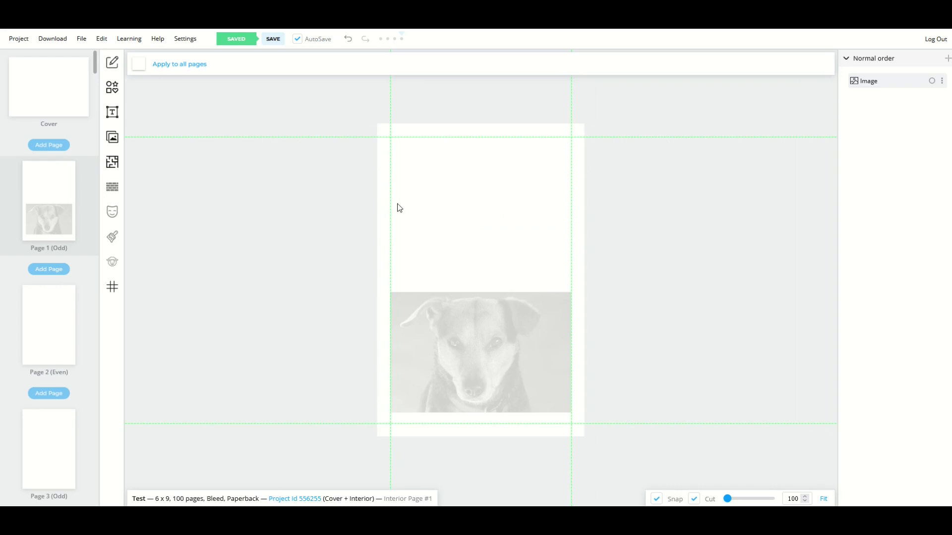
{"action": "right_click", "coordinate": [40, 191]}
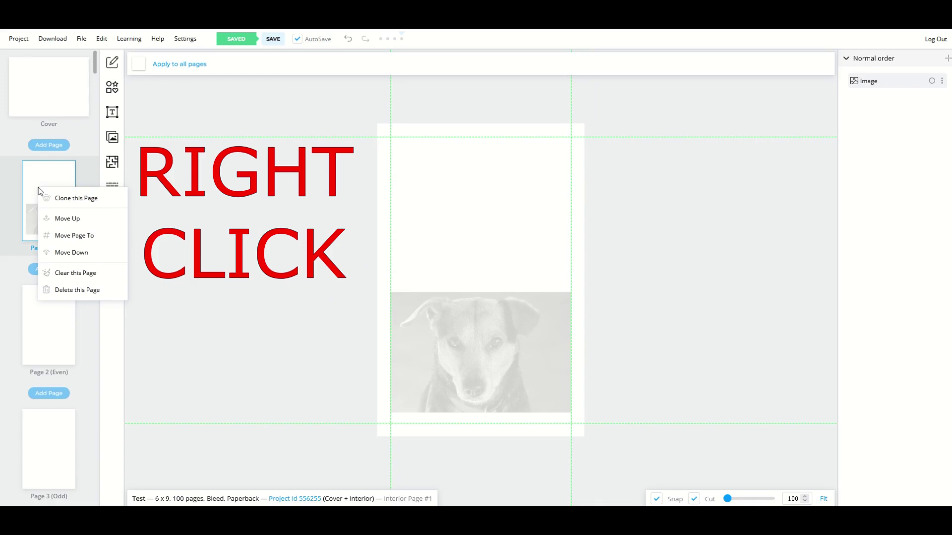
Start cloning Page 1 and try the odd, even, half and custom-range page selections
{"action": "left_click", "coordinate": [70, 200]}
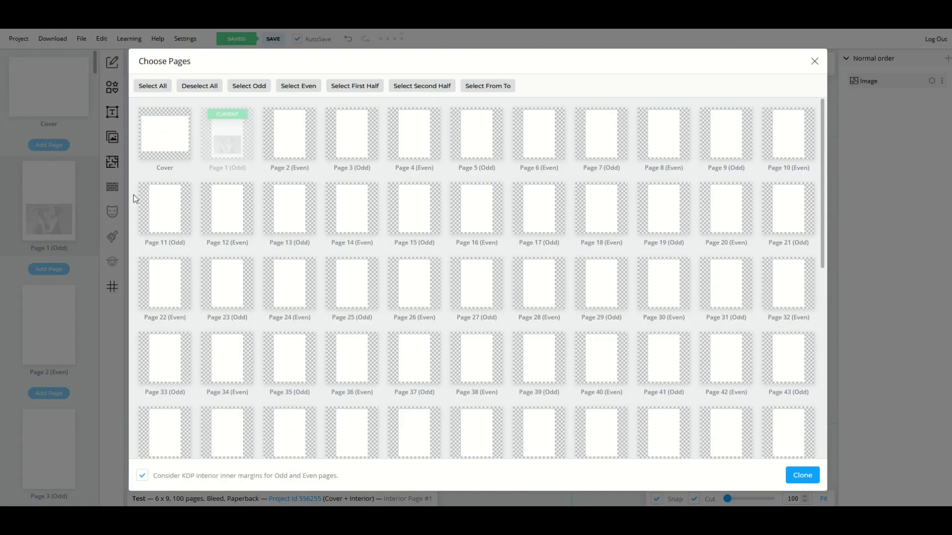
{"action": "scroll", "coordinate": [596, 280], "scroll_direction": "down", "scroll_amount": 8}
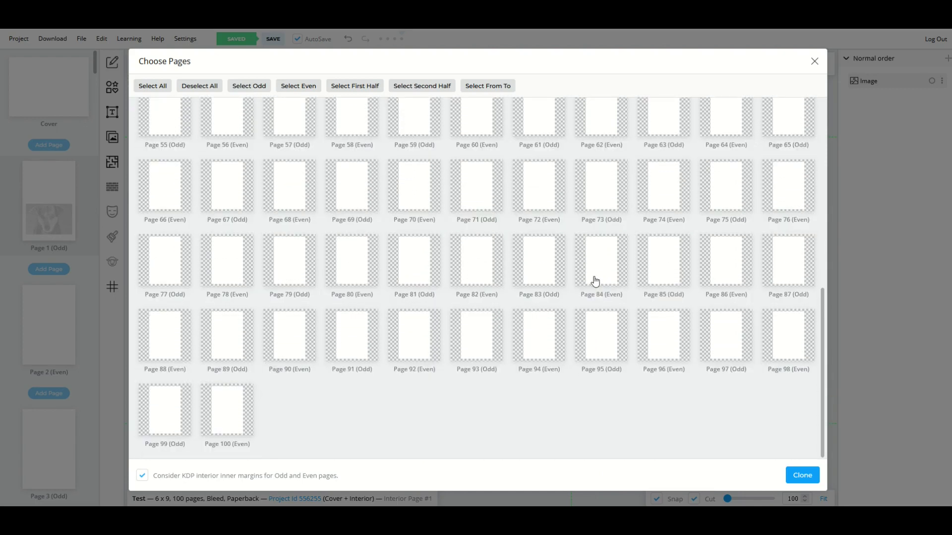
{"action": "scroll", "coordinate": [594, 282], "scroll_direction": "up", "scroll_amount": 8}
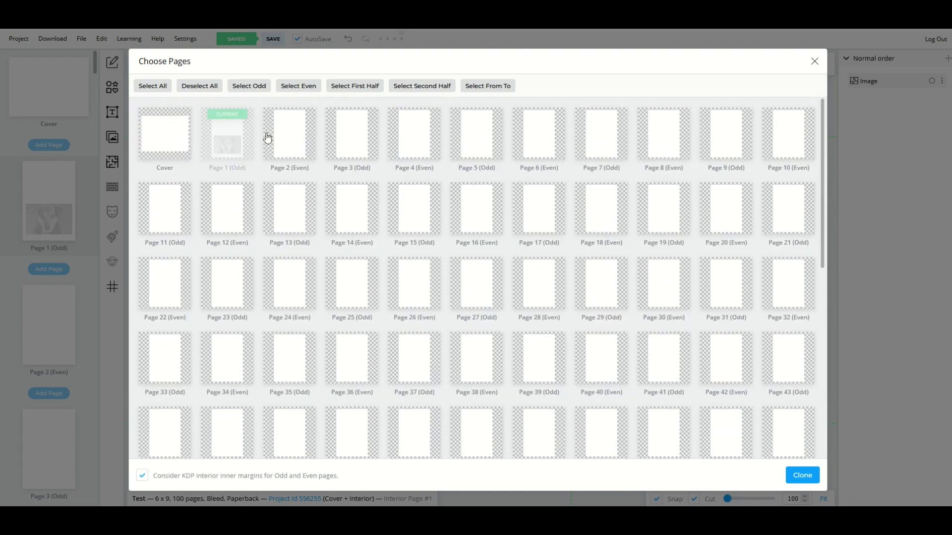
{"action": "left_click", "coordinate": [237, 86]}
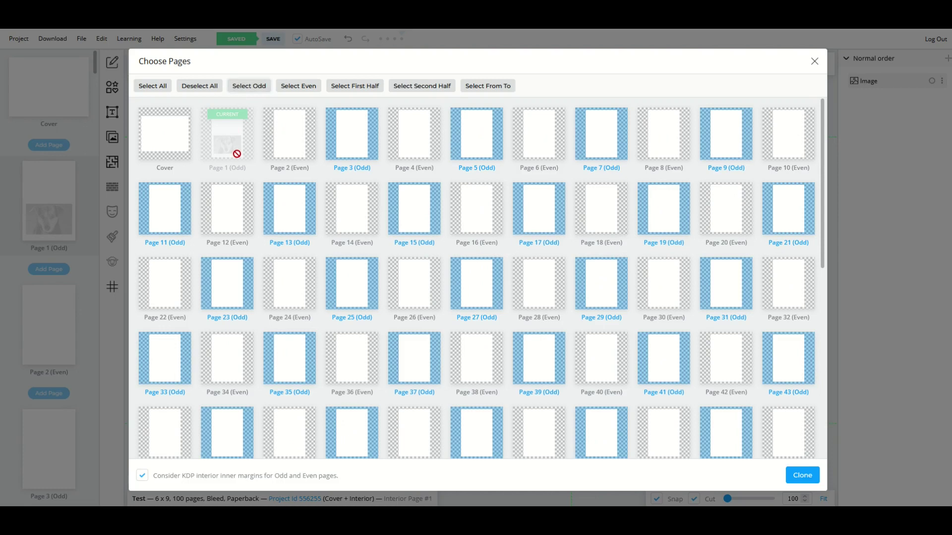
{"action": "left_click", "coordinate": [298, 86]}
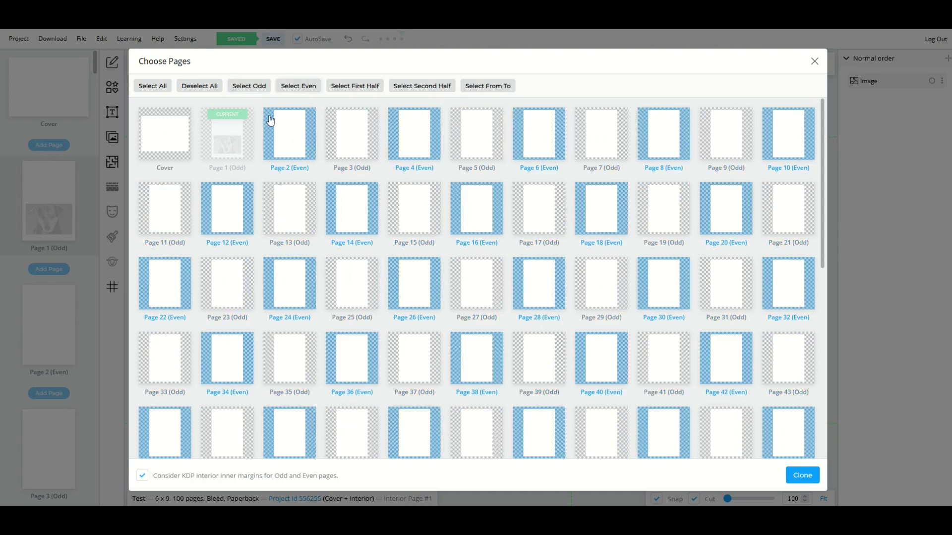
{"action": "left_click", "coordinate": [347, 88]}
{"action": "left_click", "coordinate": [413, 92]}
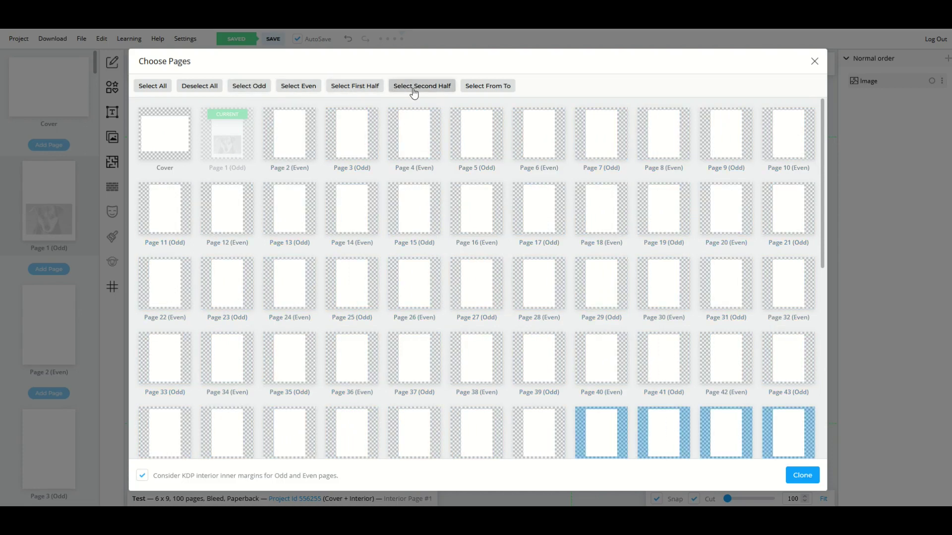
{"action": "left_click", "coordinate": [488, 86]}
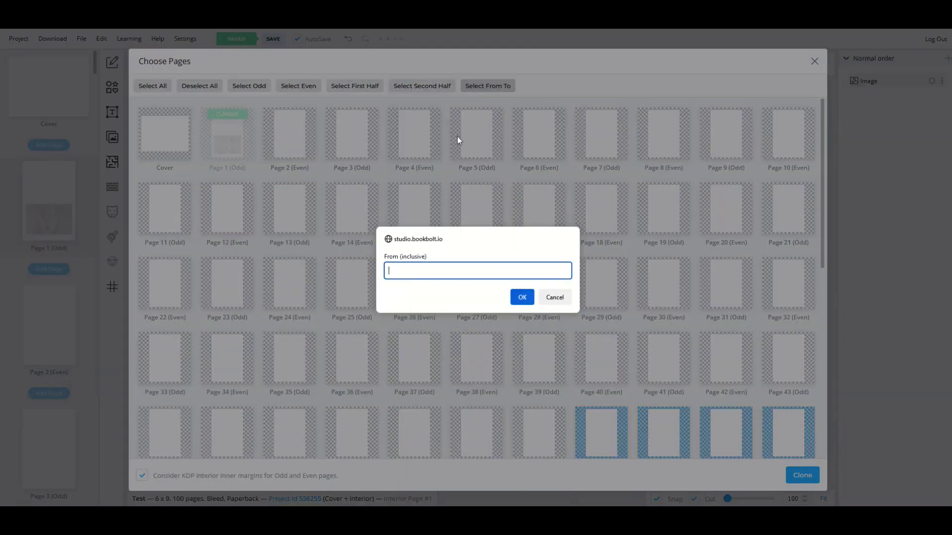
{"action": "left_click", "coordinate": [550, 299]}
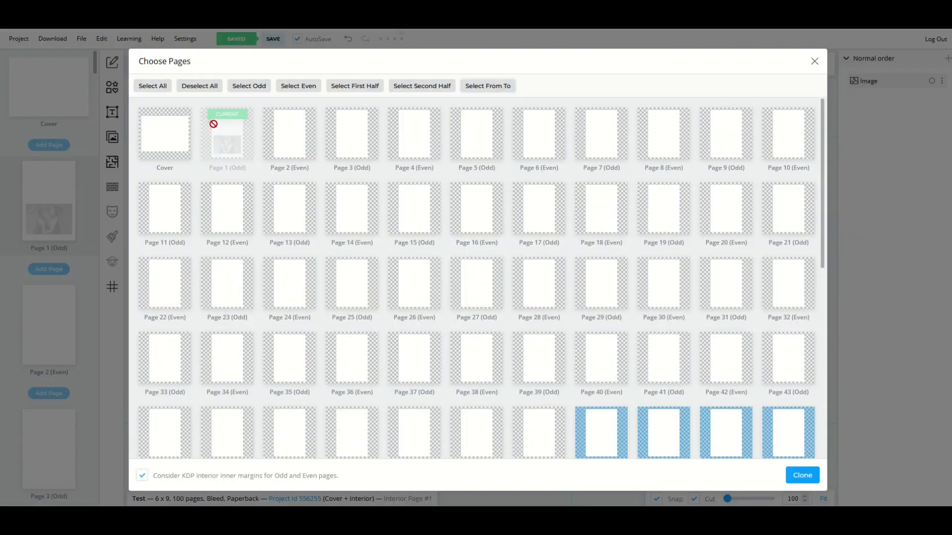
Select all pages except the Cover and clone Page 1 onto them
{"action": "left_click", "coordinate": [150, 88]}
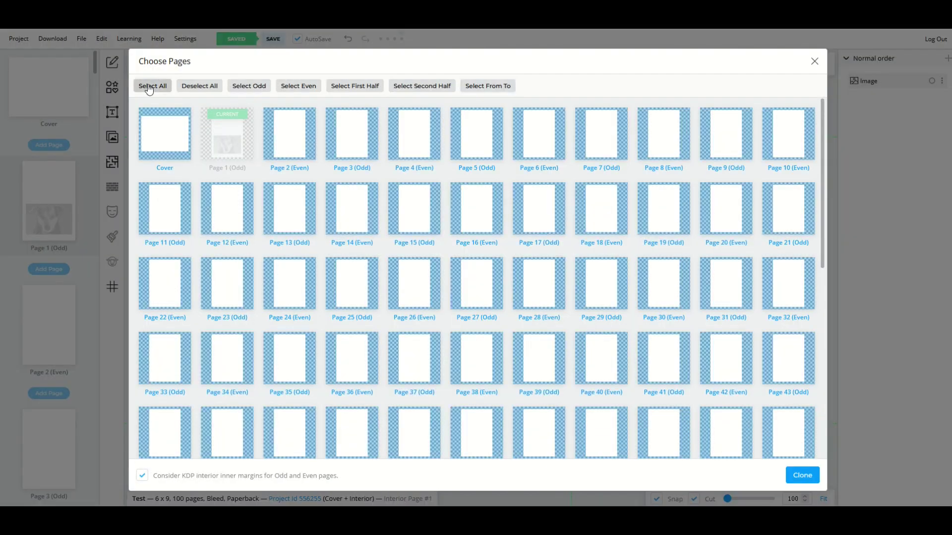
{"action": "left_click", "coordinate": [173, 156]}
{"action": "scroll", "coordinate": [655, 234], "scroll_direction": "down", "scroll_amount": 2}
{"action": "scroll", "coordinate": [493, 266], "scroll_direction": "up", "scroll_amount": 2}
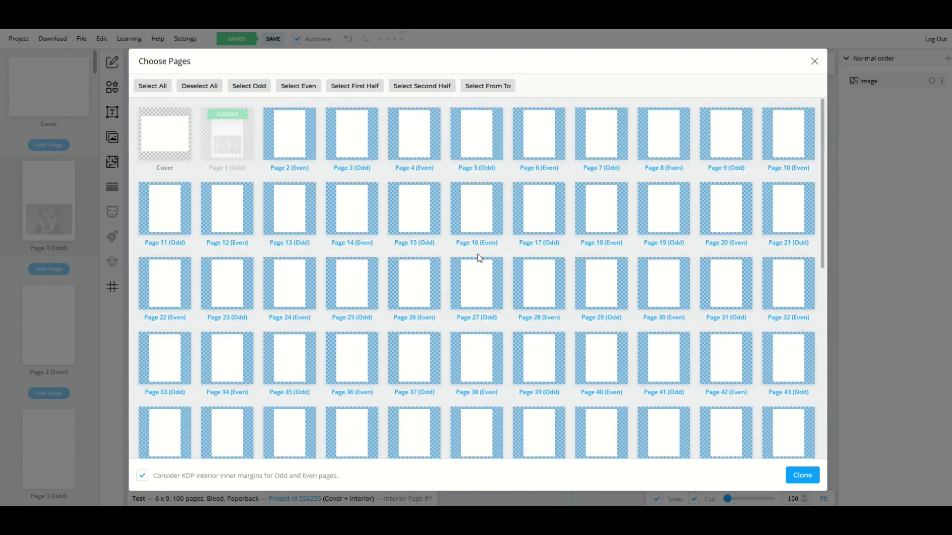
{"action": "left_click", "coordinate": [800, 475]}
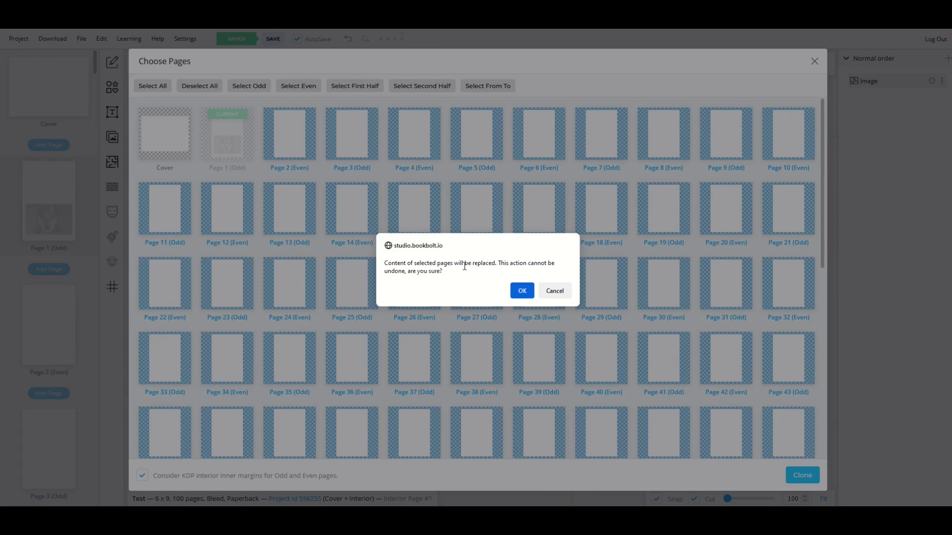
Approve replacing the pages' content and check the dog photo on Pages 2 onward
{"action": "left_click", "coordinate": [522, 291]}
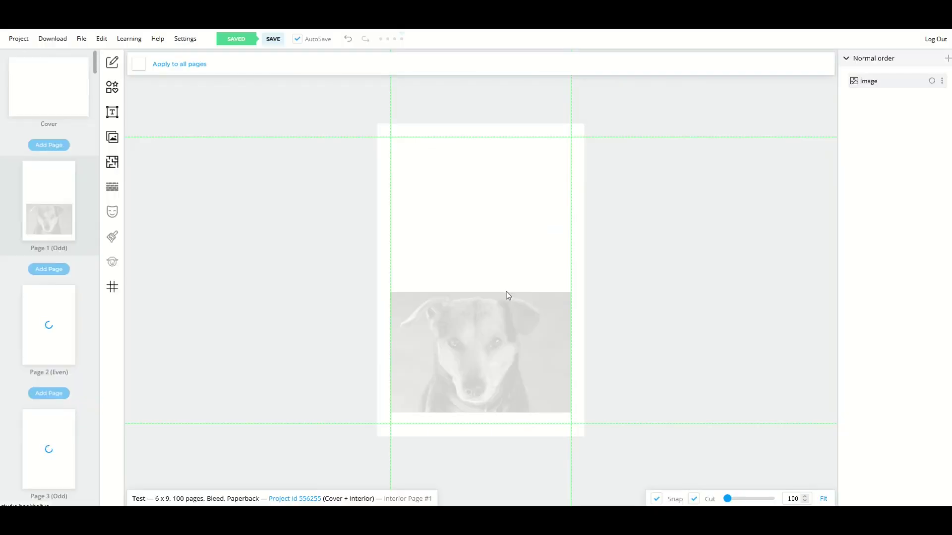
{"action": "scroll", "coordinate": [82, 330], "scroll_direction": "down", "scroll_amount": 10}
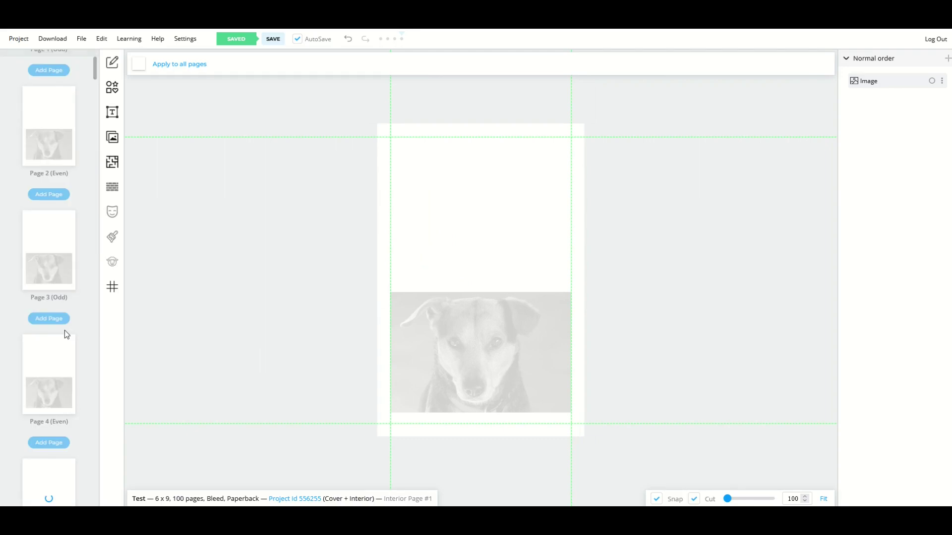
{"action": "scroll", "coordinate": [65, 335], "scroll_direction": "down", "scroll_amount": 10}
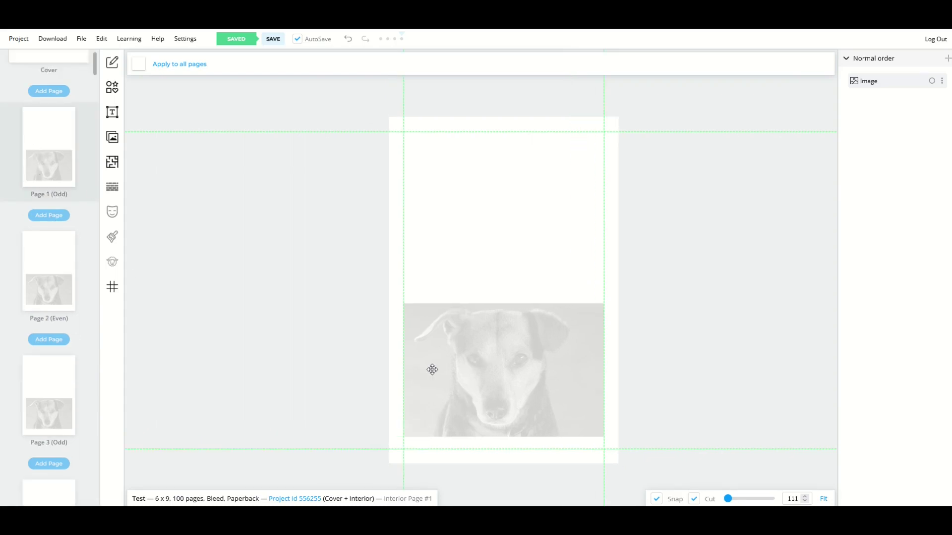
Delete the dog photo from Page 1 and choose Clone this Page from its thumbnail menu
{"action": "left_click_drag", "start_coordinate": [489, 384], "coordinate": [491, 275]}
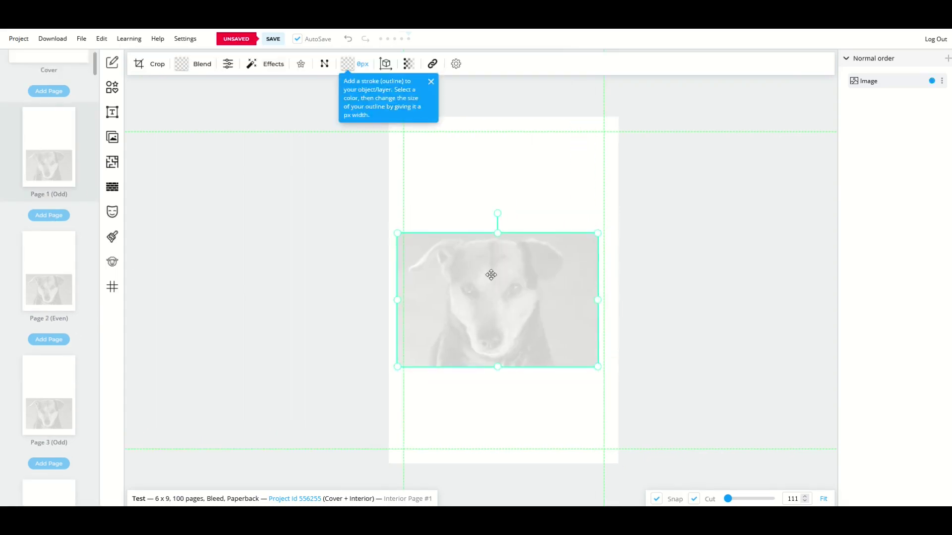
{"action": "key", "text": "Delete"}
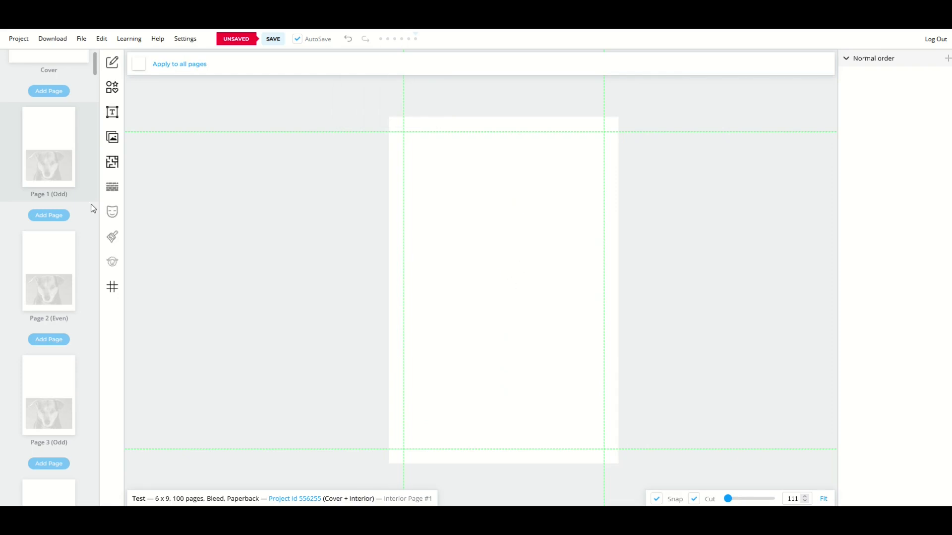
{"action": "right_click", "coordinate": [40, 150]}
{"action": "left_click", "coordinate": [59, 156]}
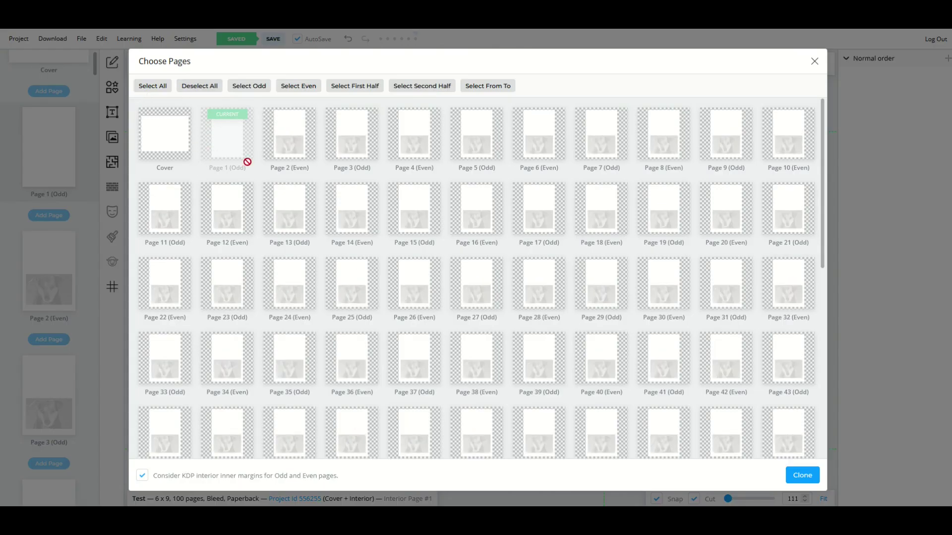
Clone the blank Page 1 onto all selected pages, confirm overwriting, and check the thumbnails
{"action": "left_click", "coordinate": [151, 88]}
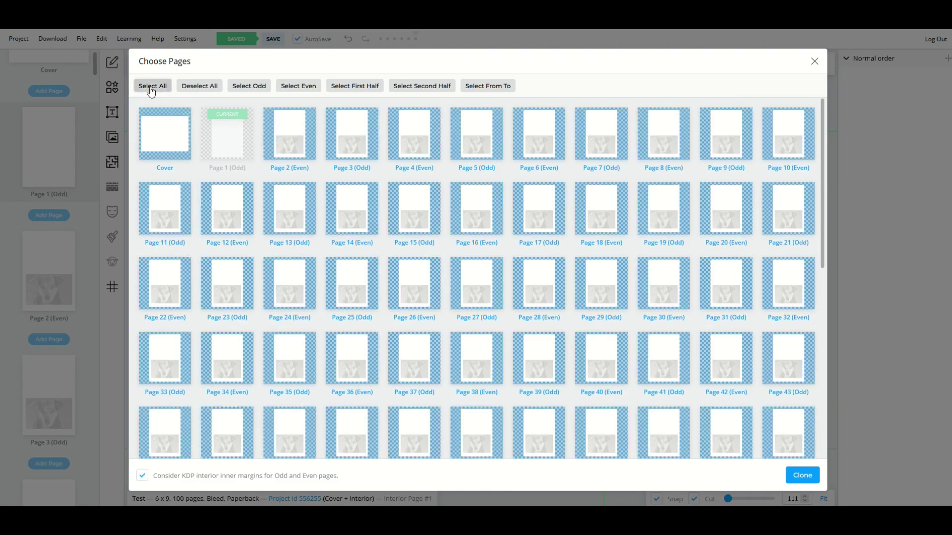
{"action": "left_click", "coordinate": [798, 474]}
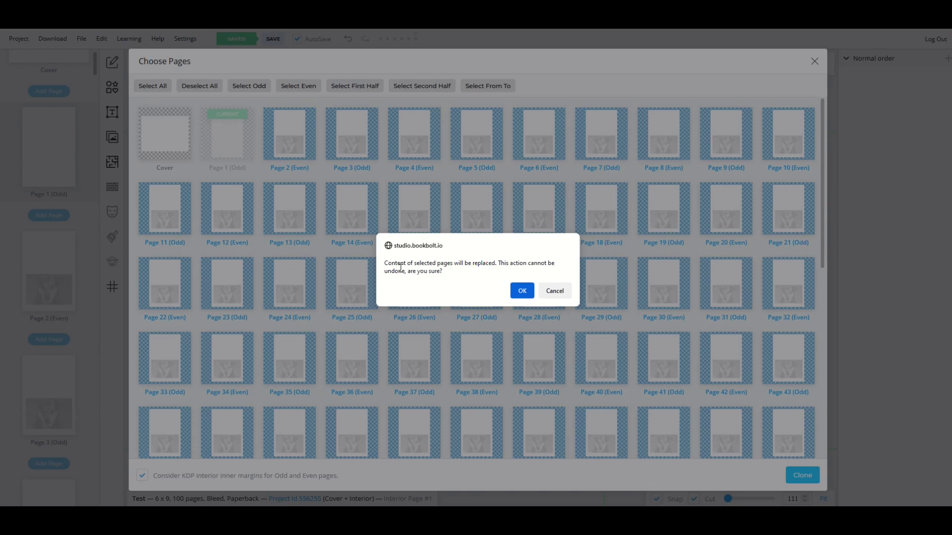
{"action": "left_click", "coordinate": [521, 290]}
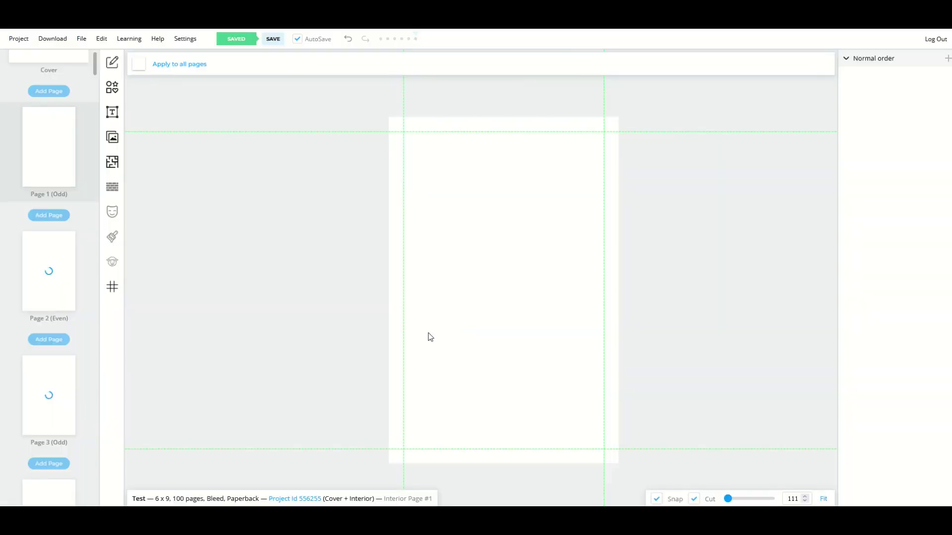
{"action": "scroll", "coordinate": [56, 202], "scroll_direction": "down", "scroll_amount": 15}
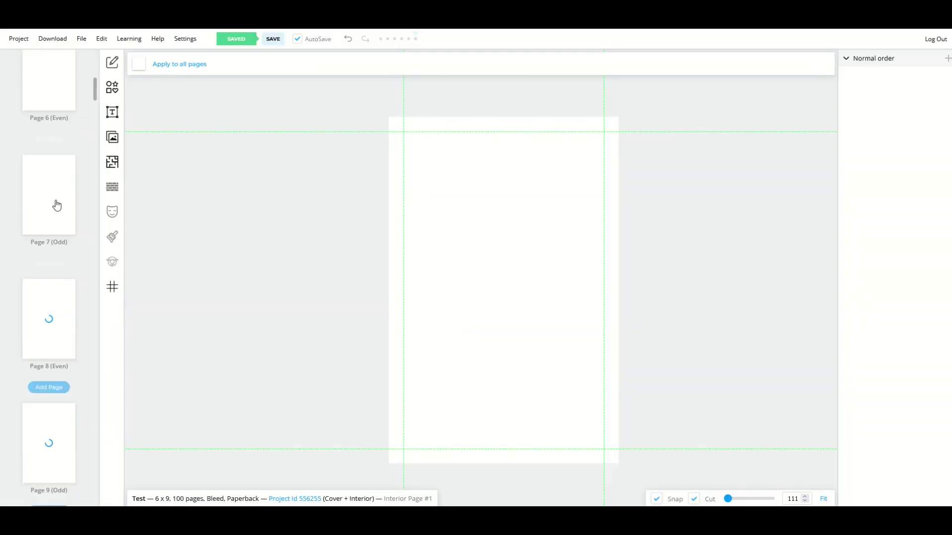
{"action": "scroll", "coordinate": [57, 206], "scroll_direction": "down", "scroll_amount": 3}
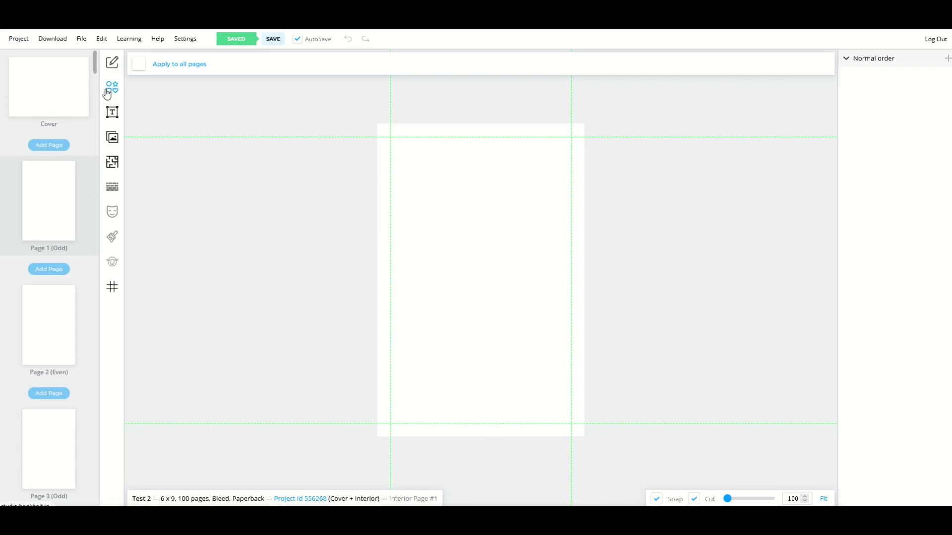
Choose Wide Ruled with Field from the Ruled with Field group of the Interior Templates Library
{"action": "left_click", "coordinate": [112, 164]}
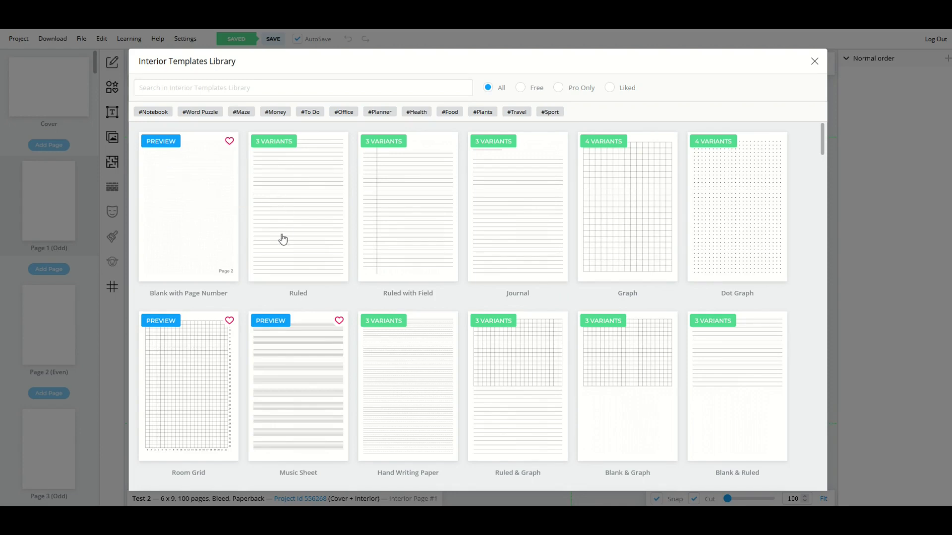
{"action": "scroll", "coordinate": [597, 240], "scroll_direction": "down", "scroll_amount": 5}
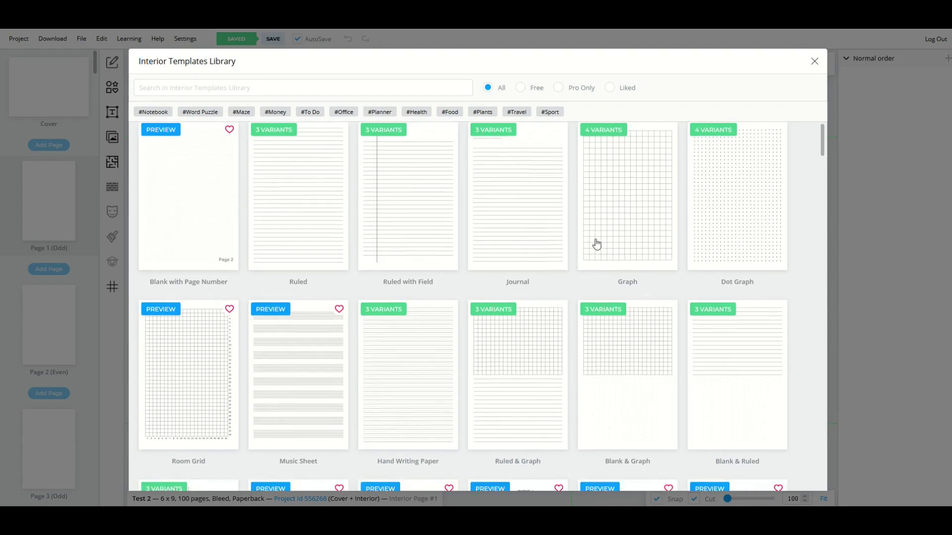
{"action": "scroll", "coordinate": [260, 254], "scroll_direction": "down", "scroll_amount": 6}
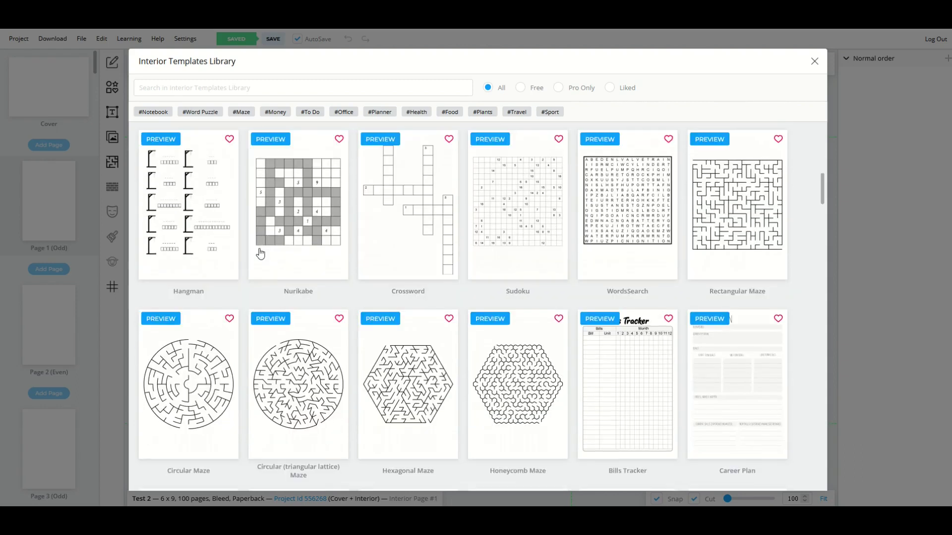
{"action": "scroll", "coordinate": [259, 251], "scroll_direction": "up", "scroll_amount": 11}
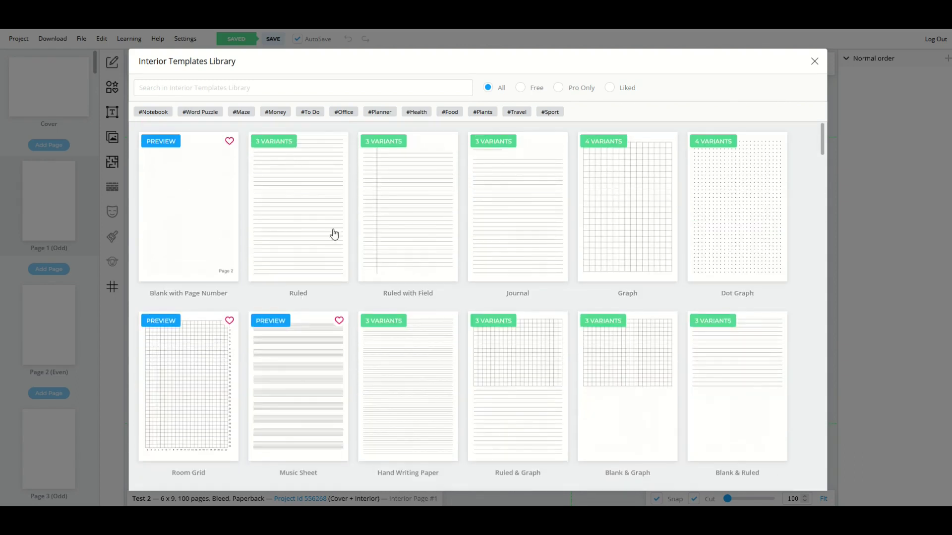
{"action": "left_click", "coordinate": [391, 233]}
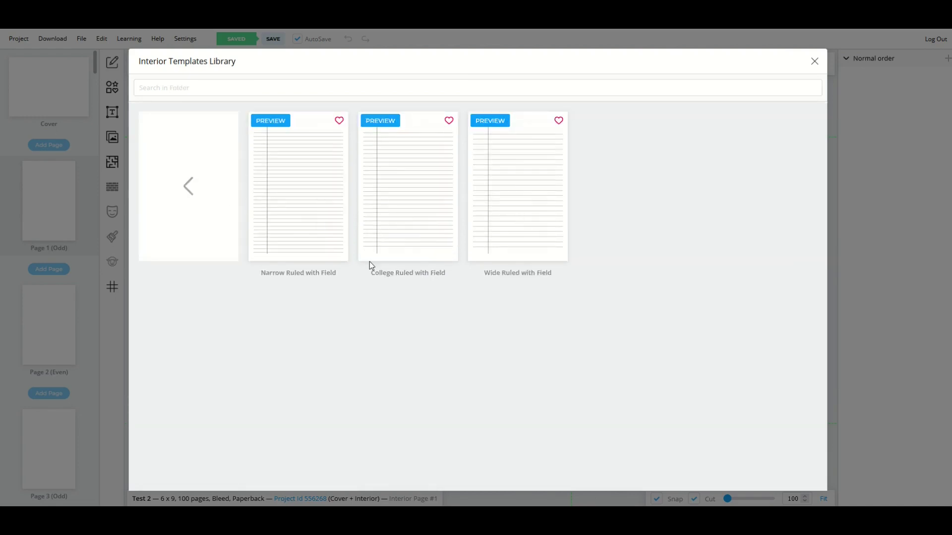
{"action": "left_click", "coordinate": [526, 227]}
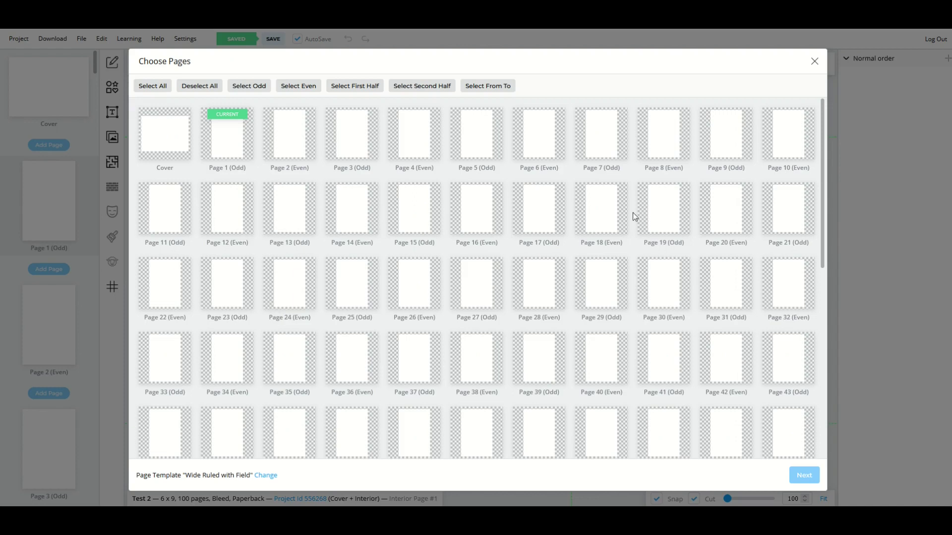
Select Pages 1, 4, 7, 25, 29 and 38 for the Wide Ruled with Field template
{"action": "left_click", "coordinate": [235, 127]}
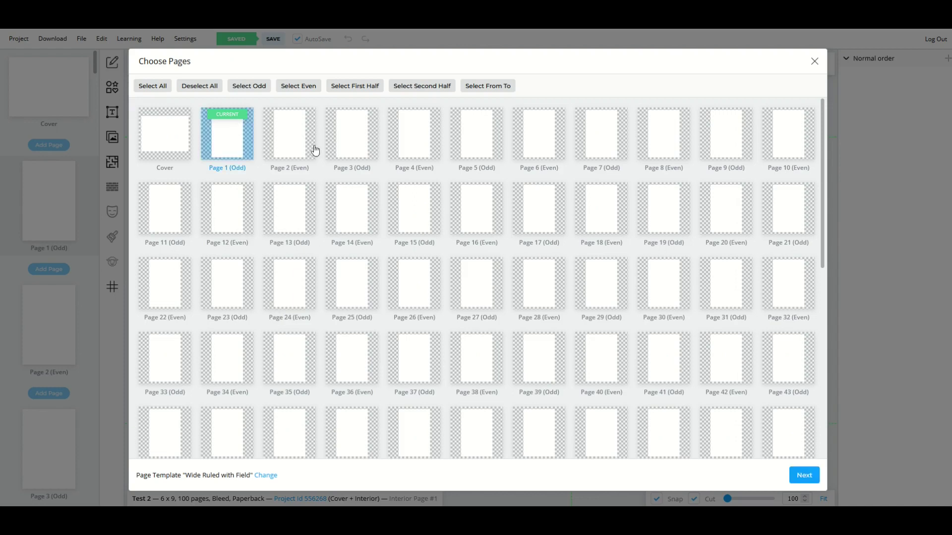
{"action": "left_click", "coordinate": [418, 151]}
{"action": "left_click", "coordinate": [590, 144]}
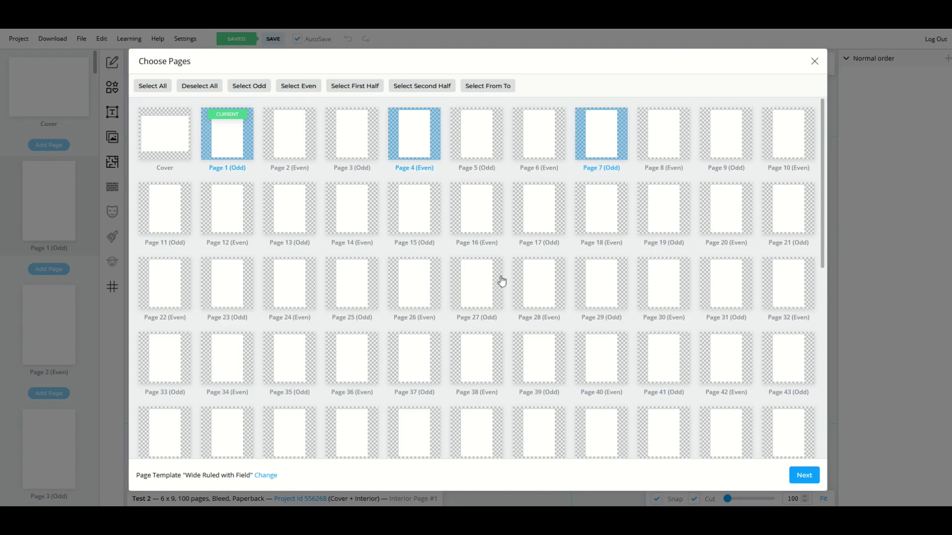
{"action": "left_click", "coordinate": [360, 287]}
{"action": "left_click", "coordinate": [592, 290]}
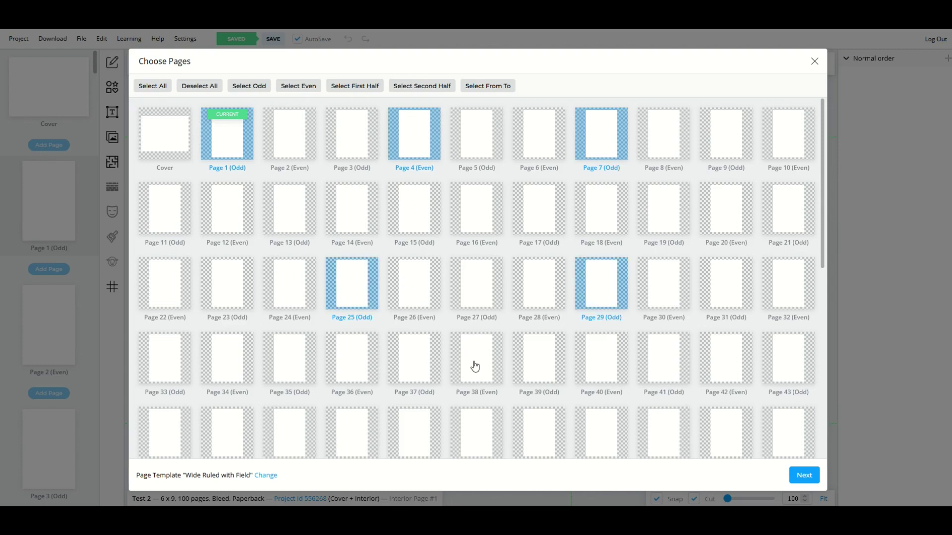
{"action": "left_click", "coordinate": [475, 366]}
Add Pages 16, 12, 34, the page below 35 and Page 2, then apply with default options
{"action": "left_click", "coordinate": [465, 215]}
{"action": "left_click", "coordinate": [249, 218]}
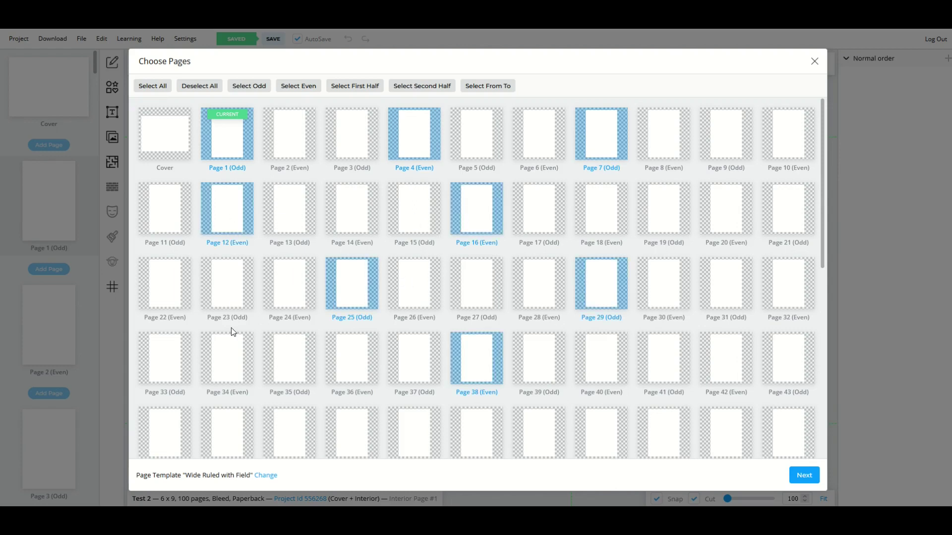
{"action": "left_click", "coordinate": [234, 347]}
{"action": "left_click", "coordinate": [304, 431]}
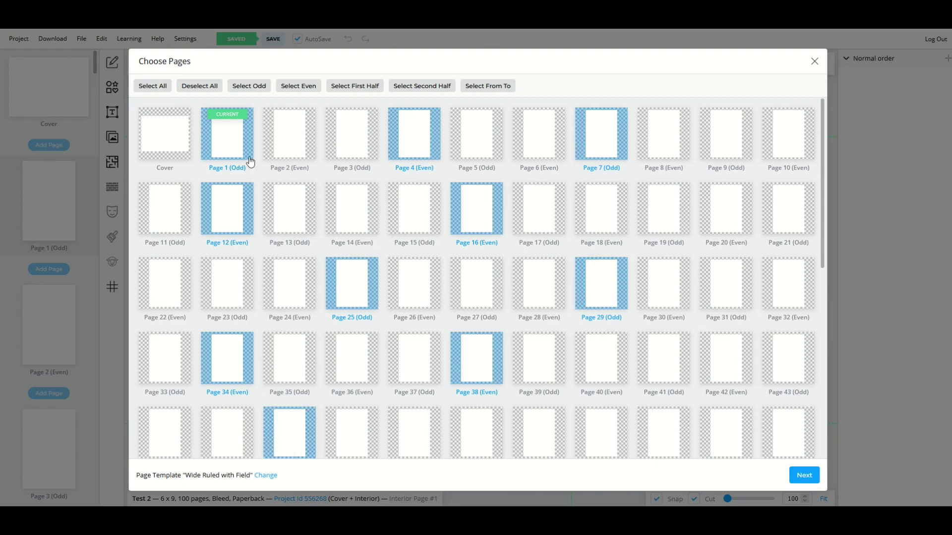
{"action": "left_click", "coordinate": [272, 155]}
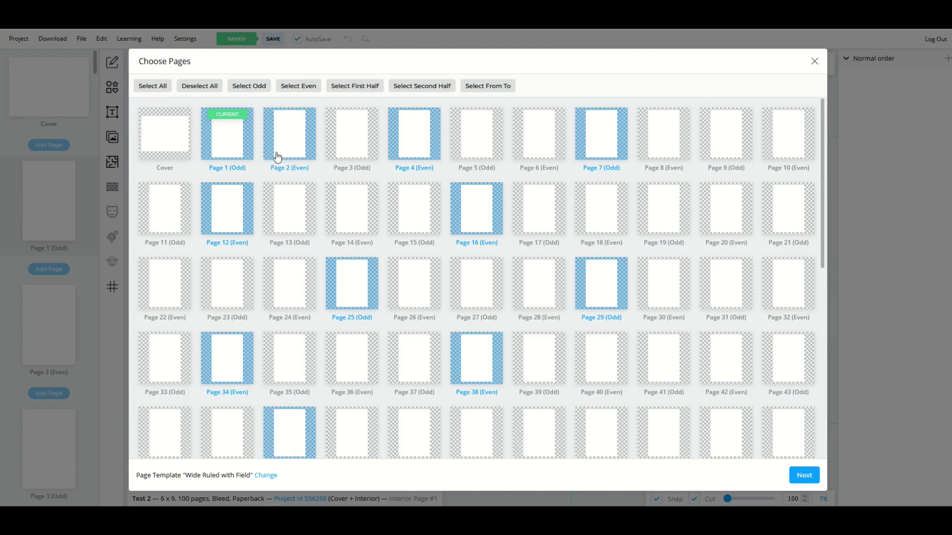
{"action": "left_click", "coordinate": [804, 475]}
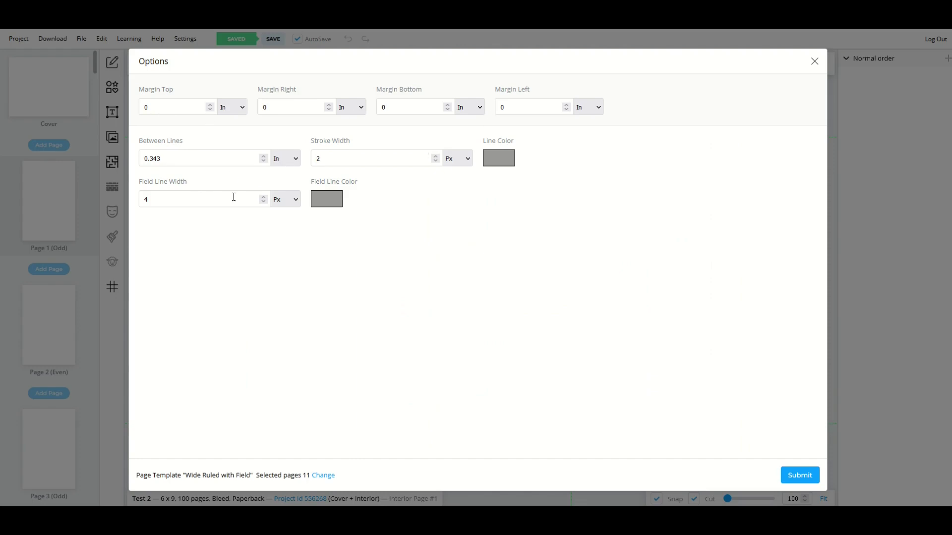
{"action": "left_click", "coordinate": [800, 480]}
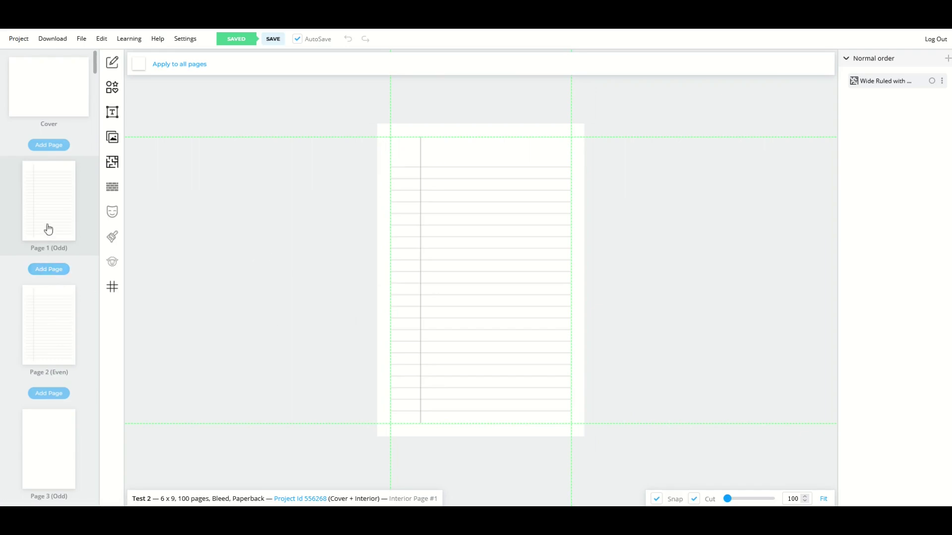
Bring up the blank Page 3 (Odd) from the thumbnail panel
{"action": "scroll", "coordinate": [48, 229], "scroll_direction": "down", "scroll_amount": 5}
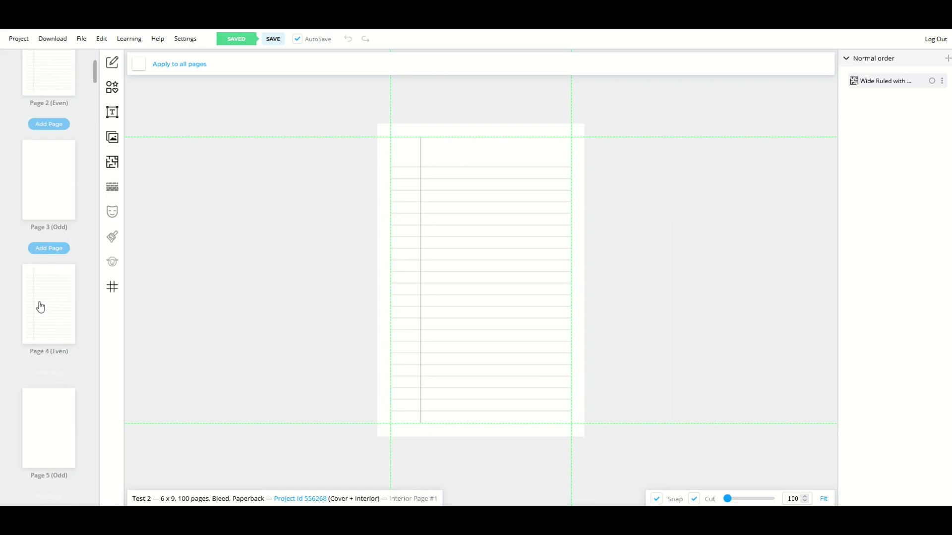
{"action": "left_click", "coordinate": [40, 274]}
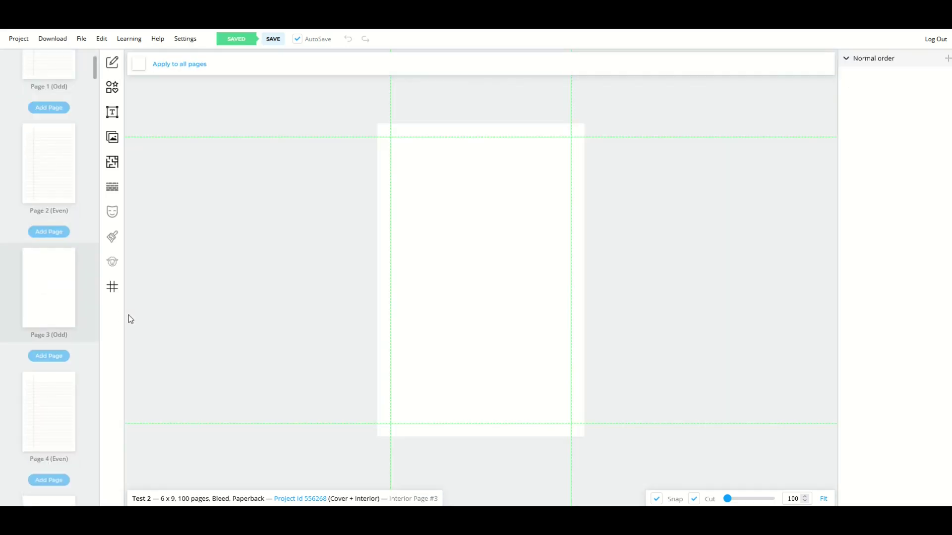
Pick the Wide Ruled & Graph variant from the Ruled & Graph page templates
{"action": "left_click", "coordinate": [111, 166]}
{"action": "scroll", "coordinate": [335, 256], "scroll_direction": "down", "scroll_amount": 2}
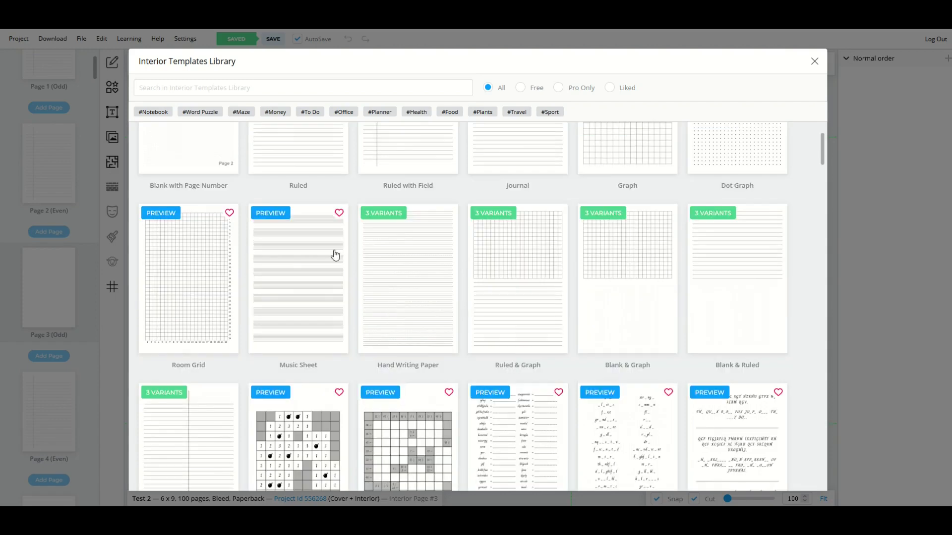
{"action": "scroll", "coordinate": [320, 260], "scroll_direction": "down", "scroll_amount": 1}
{"action": "scroll", "coordinate": [320, 260], "scroll_direction": "up", "scroll_amount": 3}
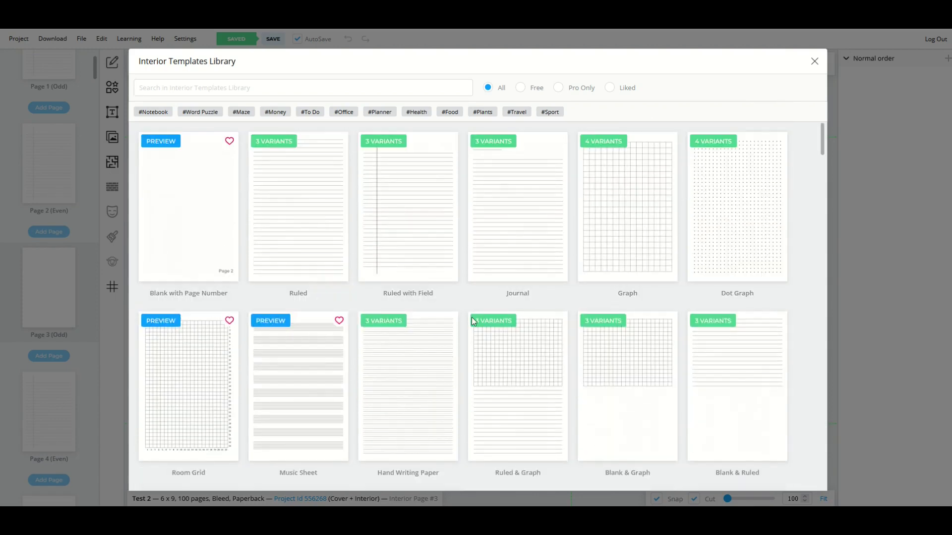
{"action": "left_click", "coordinate": [506, 362]}
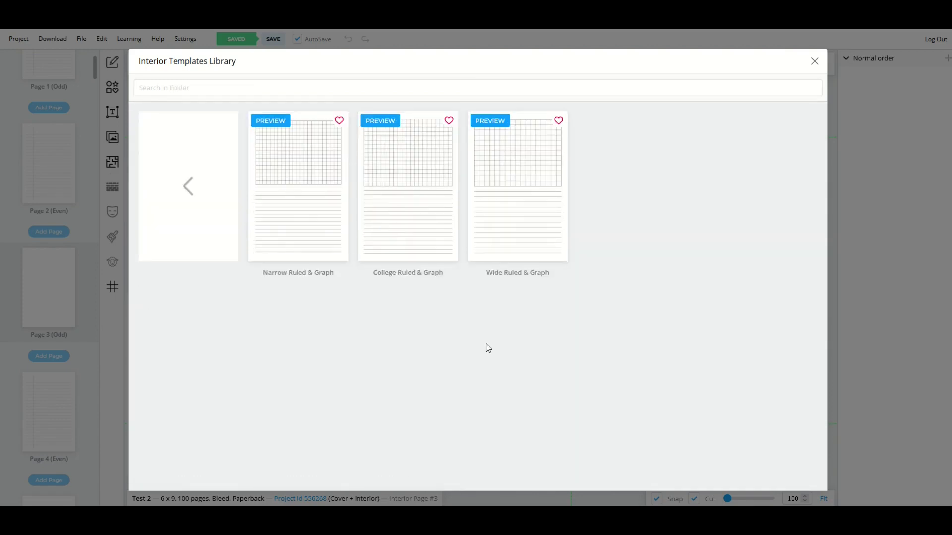
{"action": "left_click", "coordinate": [493, 191]}
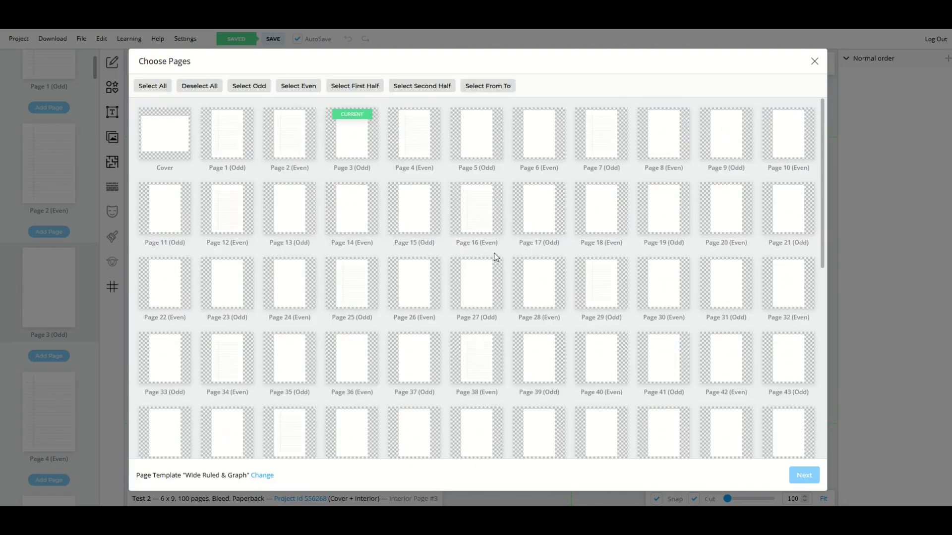
Apply Wide Ruled & Graph to Pages 3 and 5 with default options, then show Page 1
{"action": "left_click", "coordinate": [352, 142]}
{"action": "left_click", "coordinate": [475, 149]}
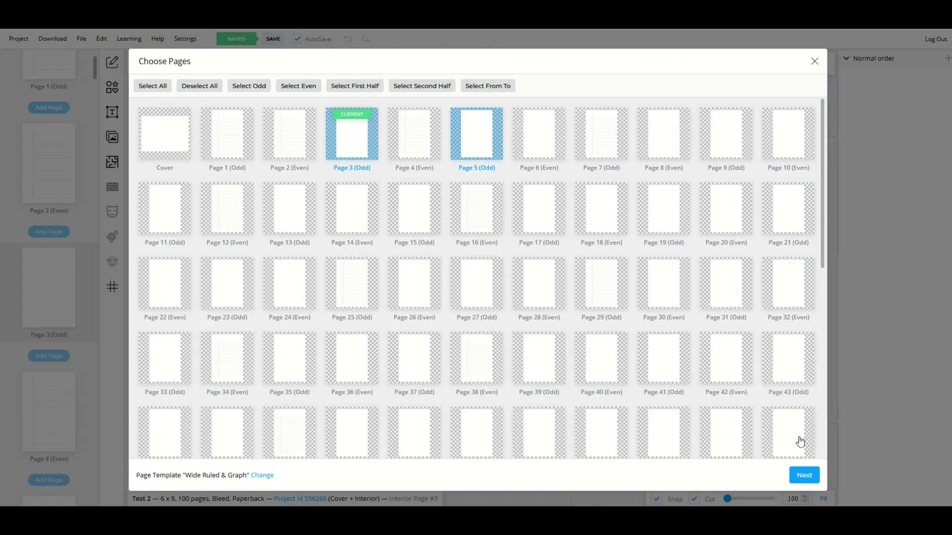
{"action": "left_click", "coordinate": [808, 475]}
{"action": "left_click", "coordinate": [799, 475]}
{"action": "scroll", "coordinate": [61, 270], "scroll_direction": "up", "scroll_amount": 4}
{"action": "left_click", "coordinate": [51, 248]}
Review Pages 2 and 3 to confirm the grid-above-lines layout, then return to Page 2
{"action": "left_click", "coordinate": [48, 304]}
{"action": "scroll", "coordinate": [48, 304], "scroll_direction": "down", "scroll_amount": 5}
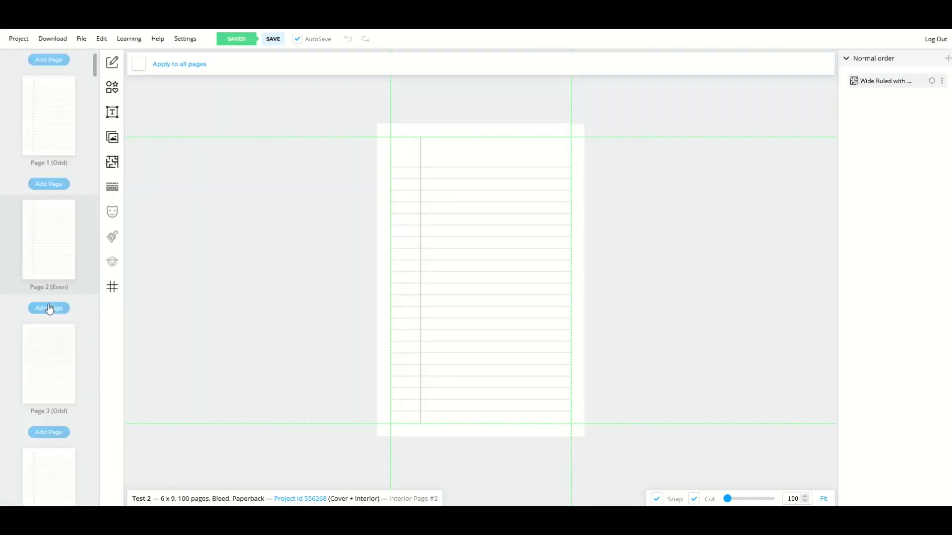
{"action": "left_click", "coordinate": [48, 211]}
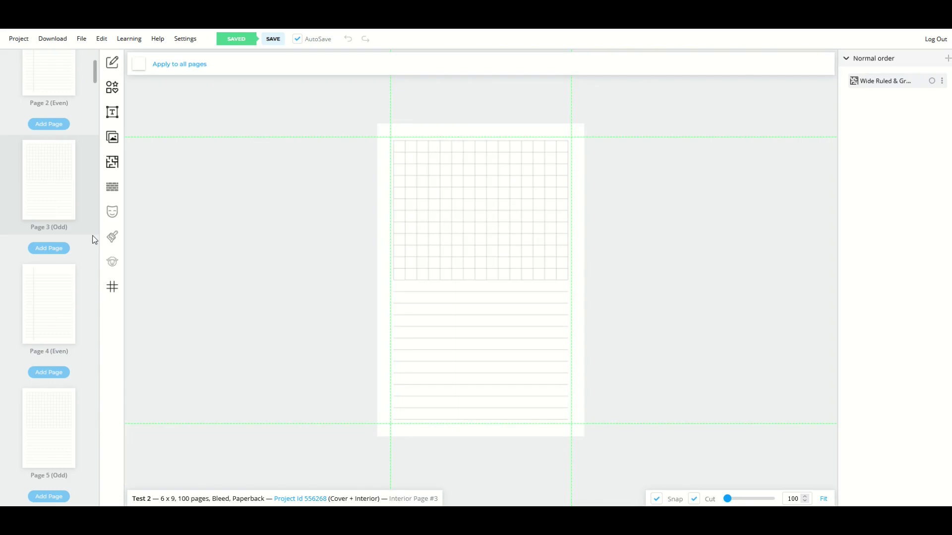
{"action": "scroll", "coordinate": [62, 318], "scroll_direction": "up", "scroll_amount": 3}
{"action": "scroll", "coordinate": [59, 322], "scroll_direction": "up", "scroll_amount": 3}
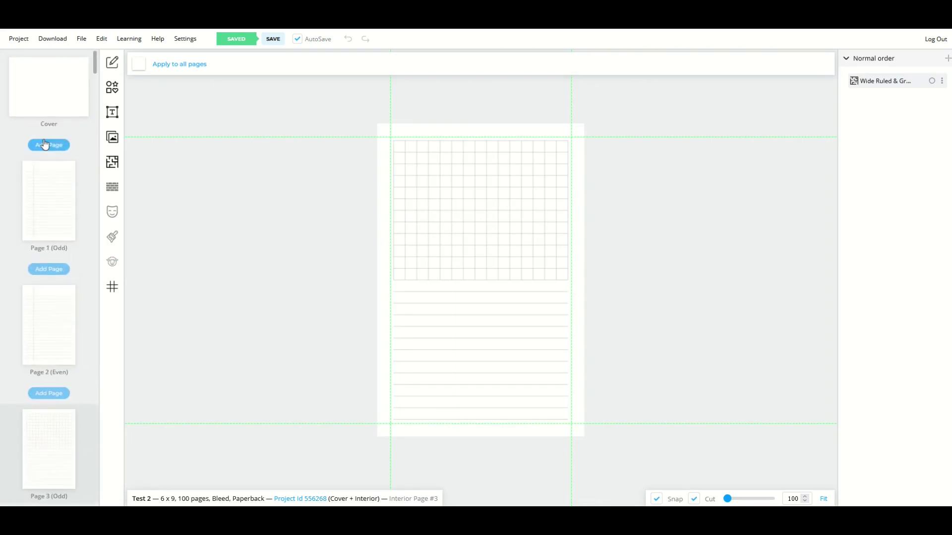
{"action": "scroll", "coordinate": [367, 242], "scroll_direction": "up", "scroll_amount": 1}
{"action": "scroll", "coordinate": [233, 255], "scroll_direction": "up", "scroll_amount": 1}
{"action": "scroll", "coordinate": [235, 254], "scroll_direction": "down", "scroll_amount": 1}
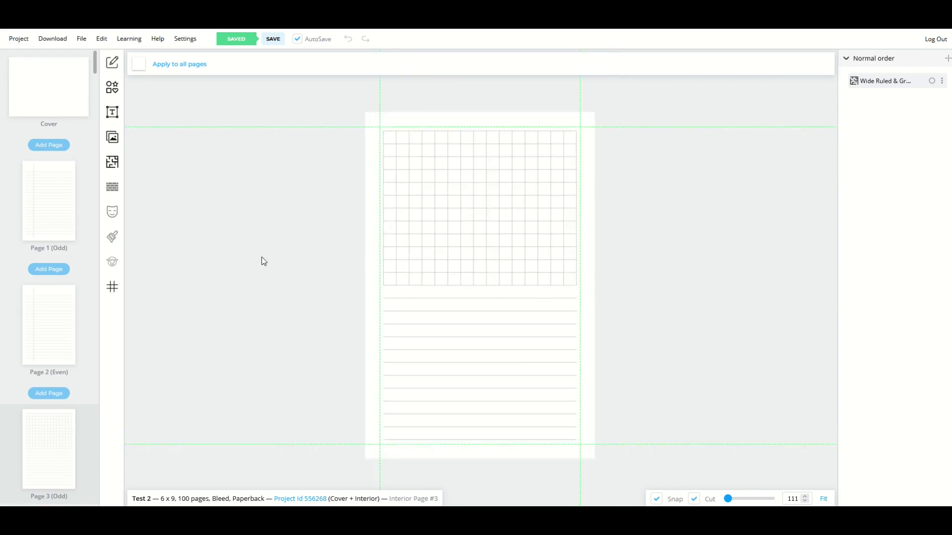
{"action": "scroll", "coordinate": [261, 260], "scroll_direction": "down", "scroll_amount": 1}
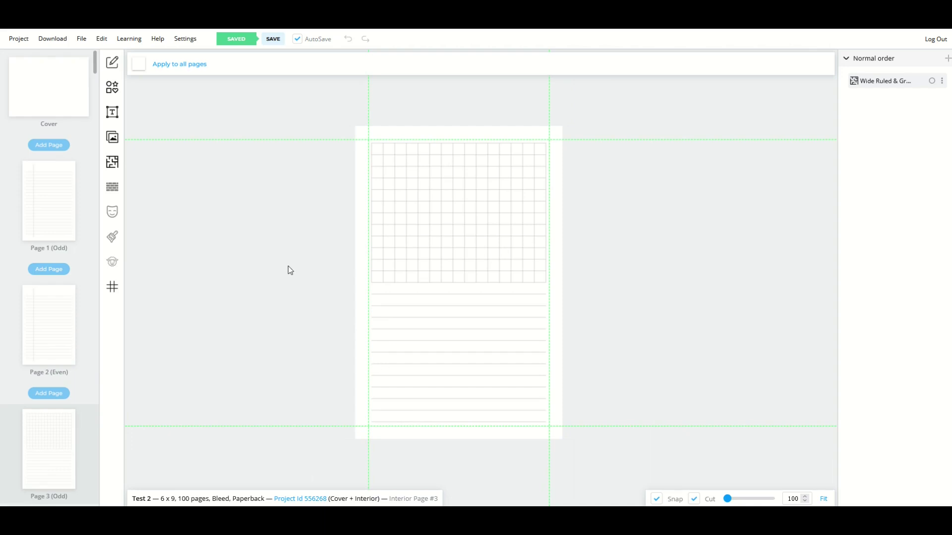
{"action": "left_click", "coordinate": [57, 323]}
Browse Page 2's template library through layouts like Comic Book, Guitar Tabs and Habit Tracker
{"action": "left_click", "coordinate": [111, 166]}
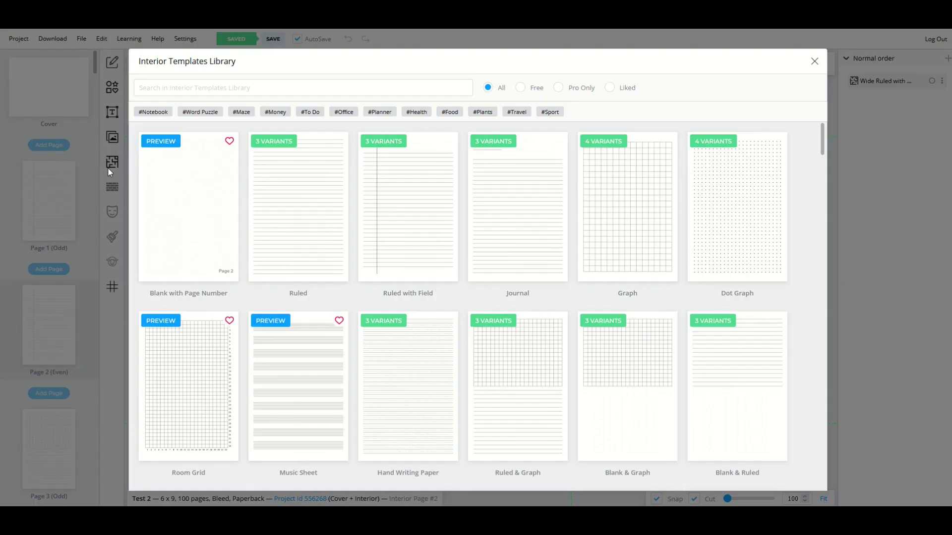
{"action": "scroll", "coordinate": [316, 254], "scroll_direction": "down", "scroll_amount": 7}
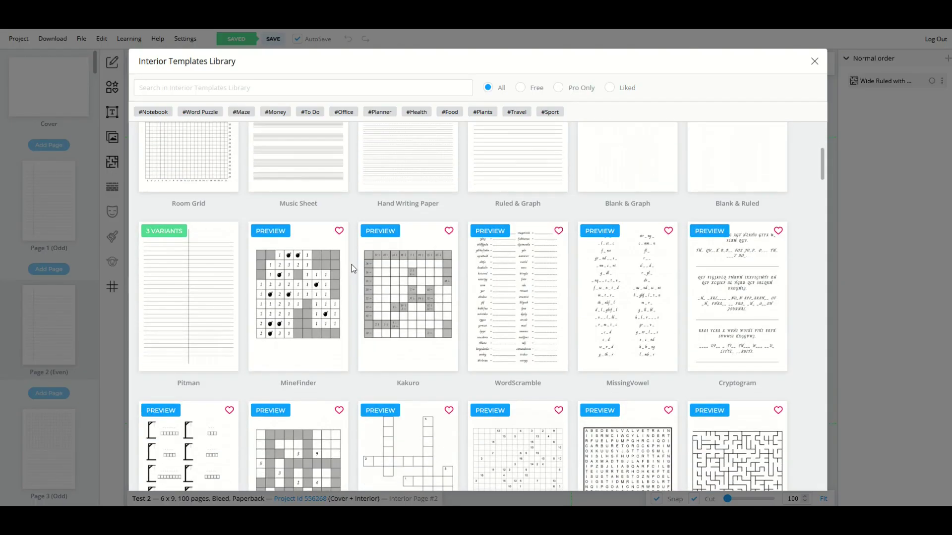
{"action": "scroll", "coordinate": [354, 268], "scroll_direction": "down", "scroll_amount": 6}
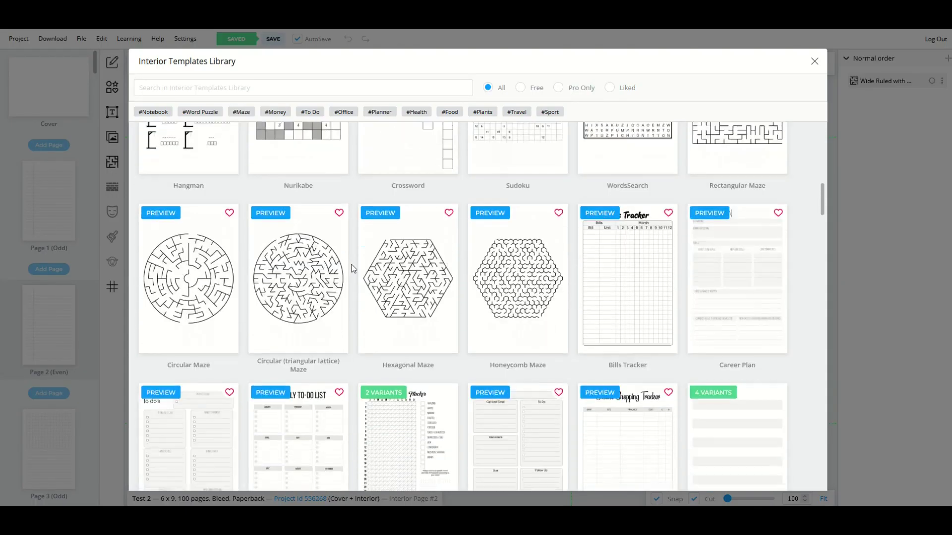
{"action": "scroll", "coordinate": [528, 270], "scroll_direction": "down", "scroll_amount": 5}
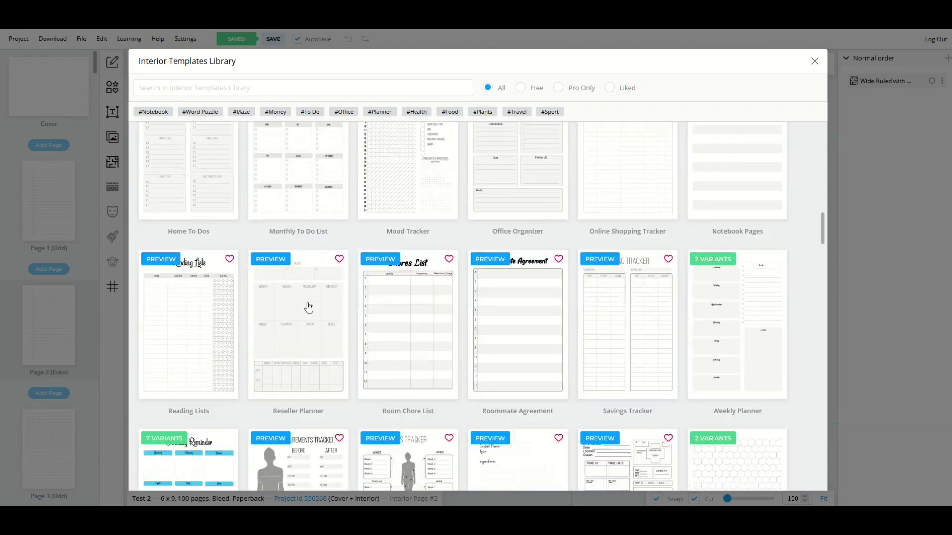
{"action": "scroll", "coordinate": [480, 315], "scroll_direction": "down", "scroll_amount": 10}
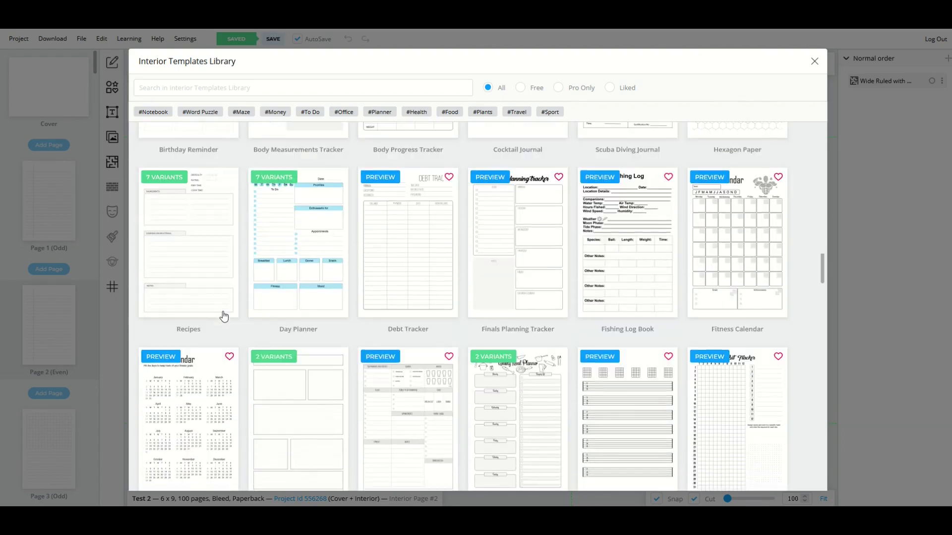
{"action": "scroll", "coordinate": [225, 316], "scroll_direction": "down", "scroll_amount": 8}
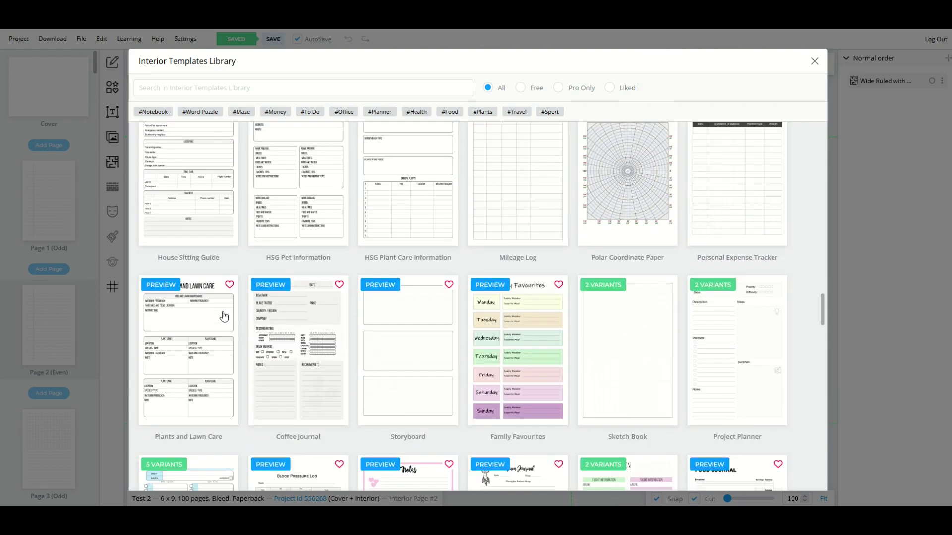
{"action": "scroll", "coordinate": [225, 317], "scroll_direction": "down", "scroll_amount": 5}
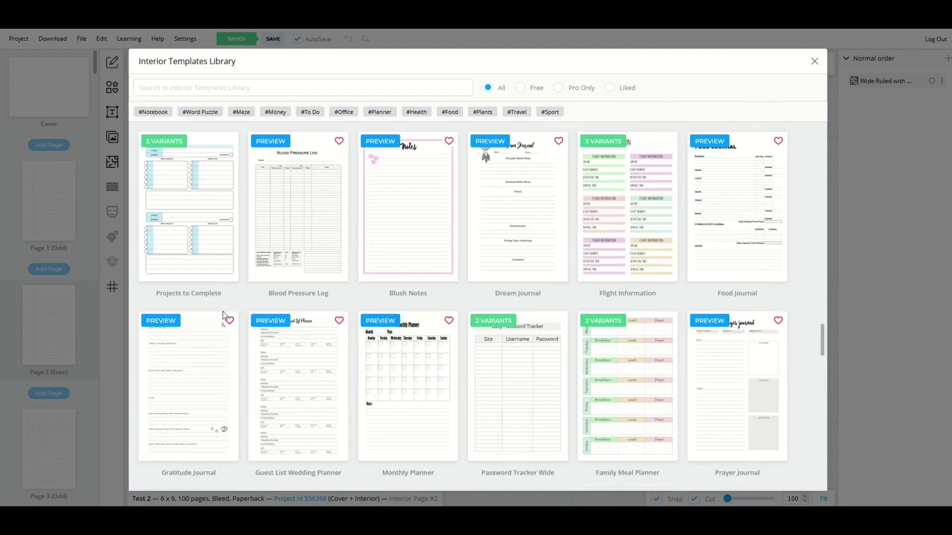
{"action": "scroll", "coordinate": [225, 316], "scroll_direction": "down", "scroll_amount": 10}
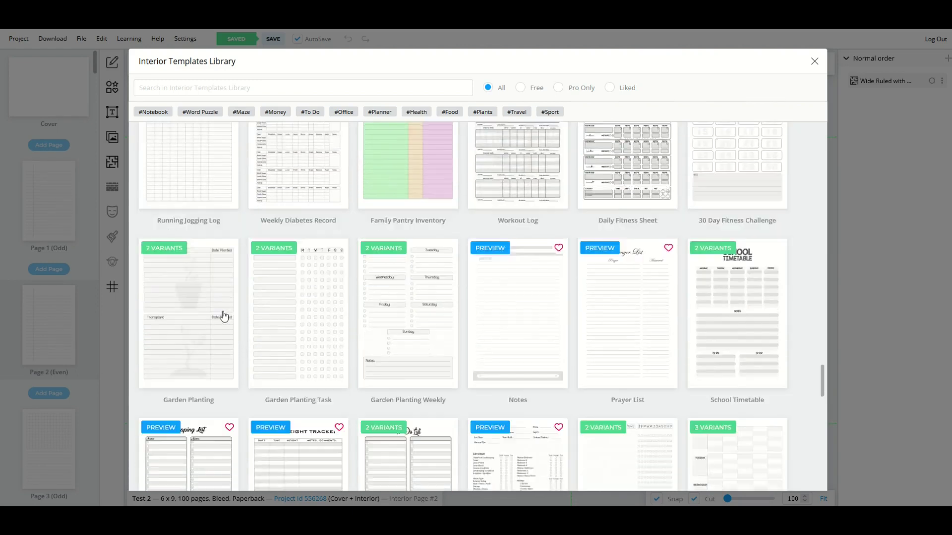
{"action": "scroll", "coordinate": [225, 317], "scroll_direction": "down", "scroll_amount": 4}
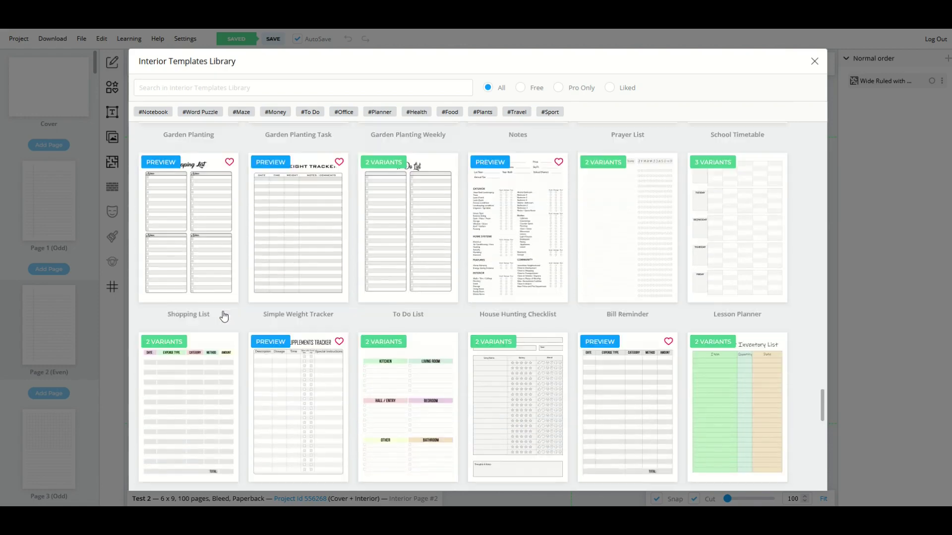
{"action": "scroll", "coordinate": [405, 321], "scroll_direction": "down", "scroll_amount": 4}
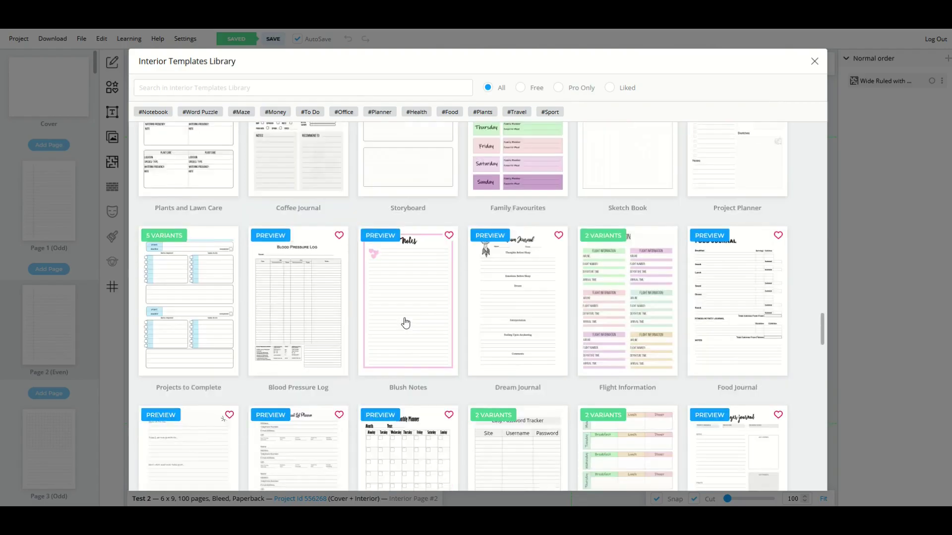
{"action": "scroll", "coordinate": [405, 322], "scroll_direction": "up", "scroll_amount": 10}
{"action": "scroll", "coordinate": [406, 322], "scroll_direction": "up", "scroll_amount": 2}
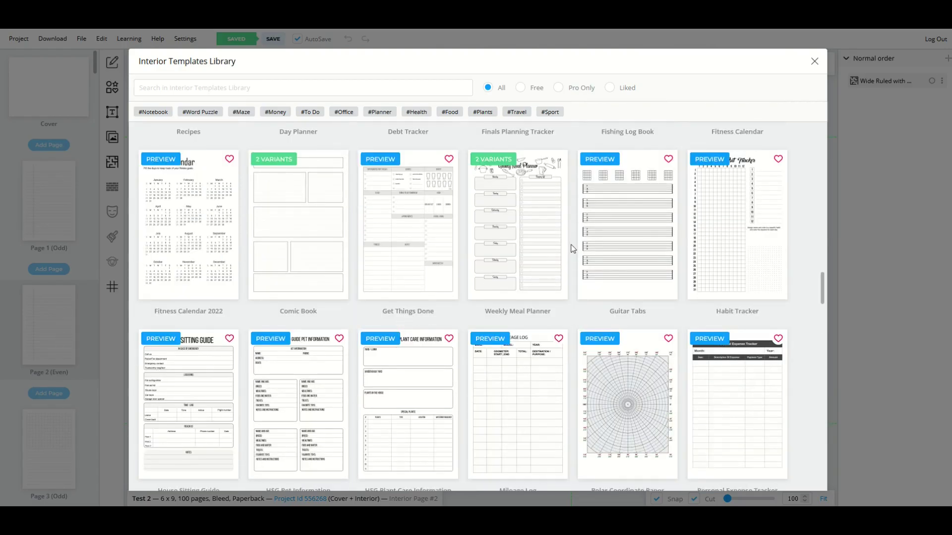